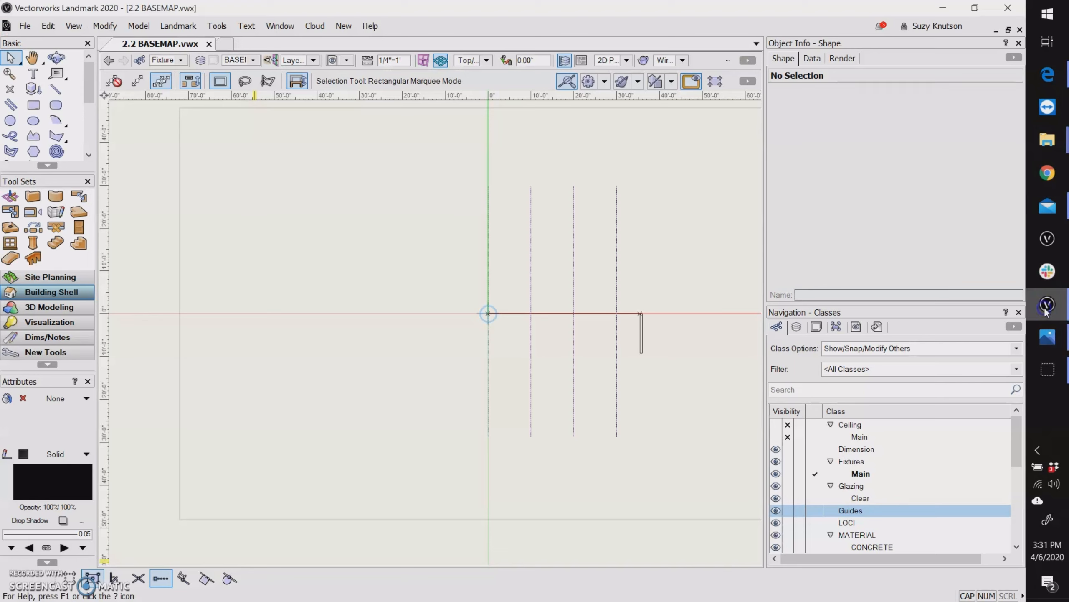
Place a 2D locus at the origin and set its coordinates to X 7' and Y -12'6".
{"action": "left_click", "coordinate": [10, 89]}
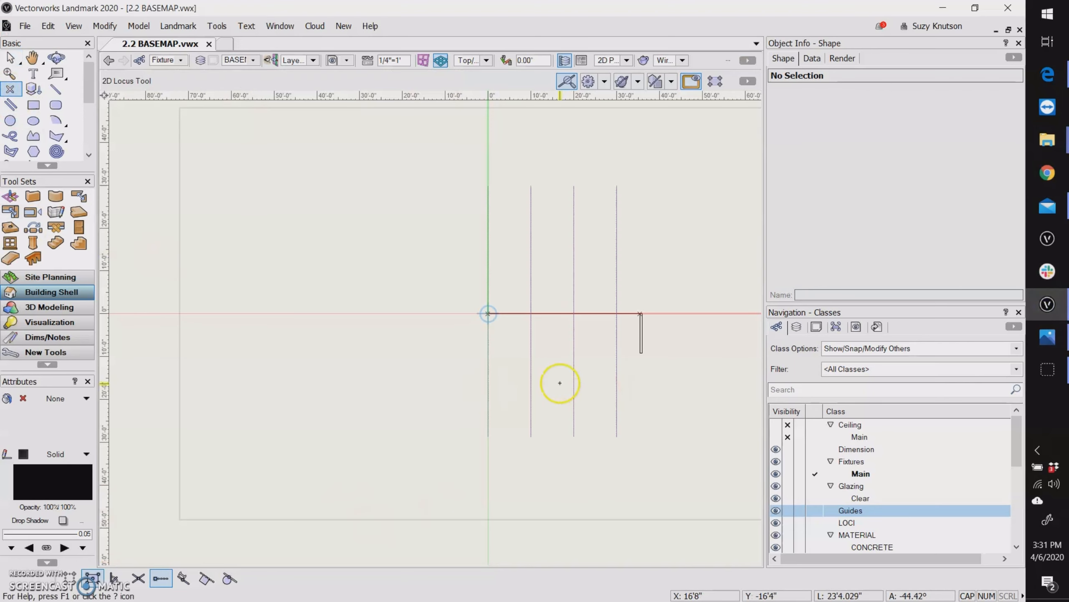
{"action": "left_click", "coordinate": [490, 316]}
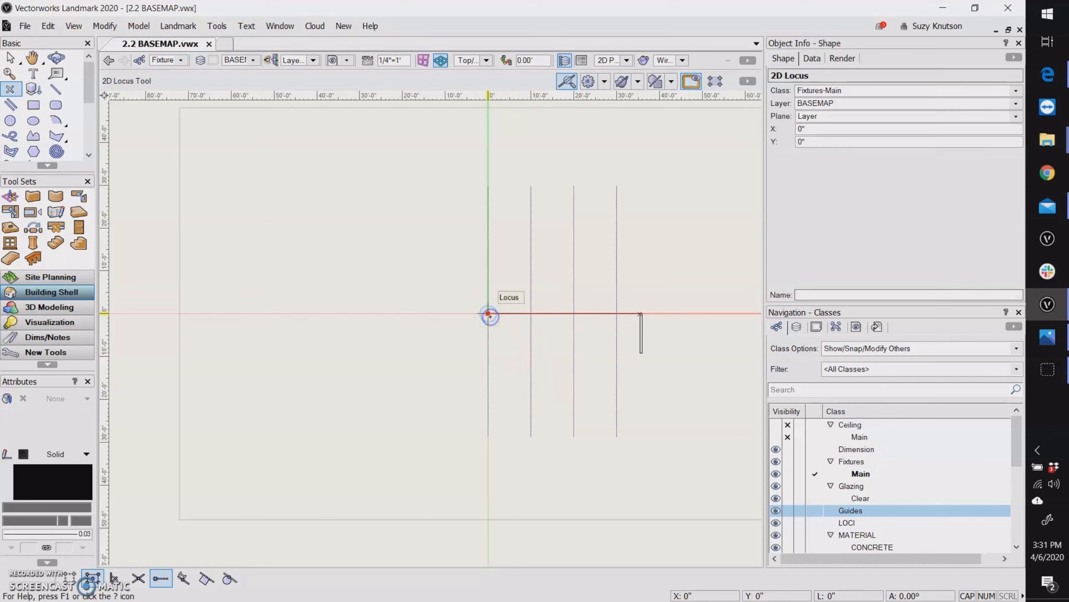
{"action": "left_click", "coordinate": [827, 129]}
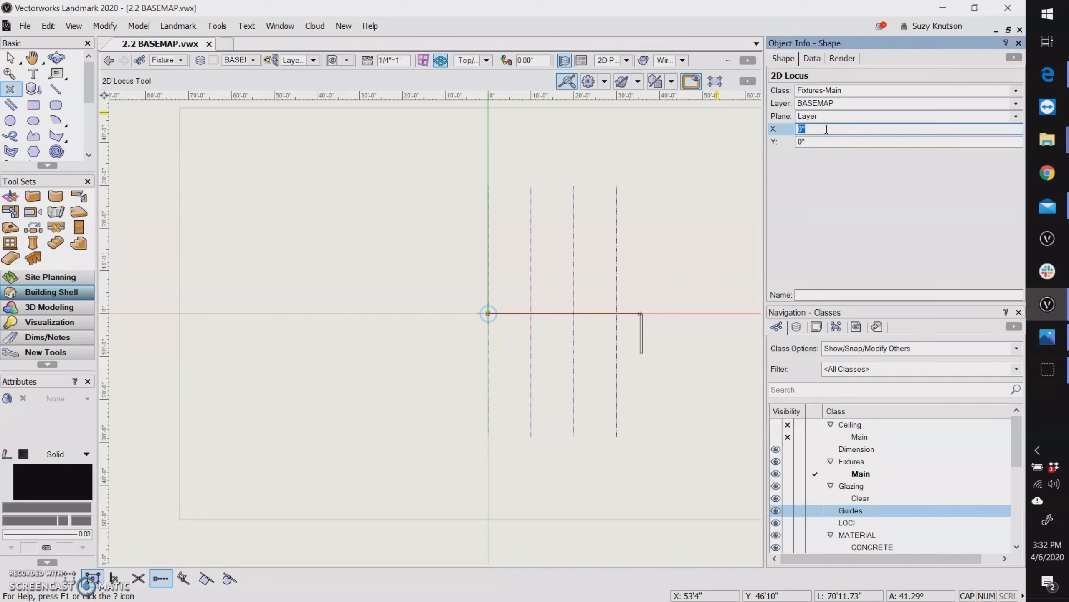
{"action": "type", "text": "7'"}
{"action": "key", "text": "Tab"}
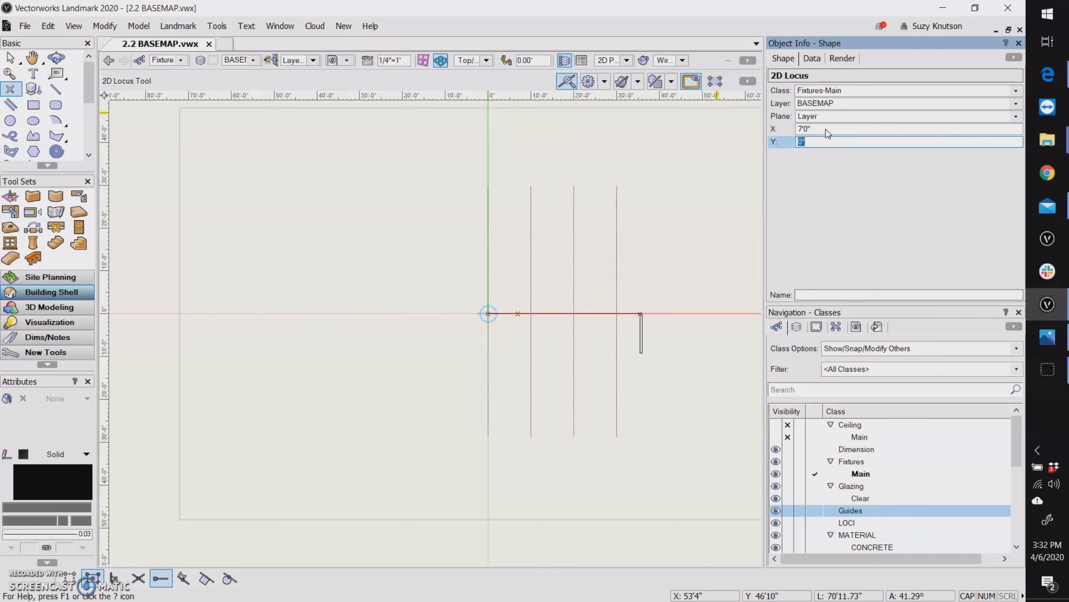
{"action": "type", "text": "-12'6"}
{"action": "key", "text": "Return"}
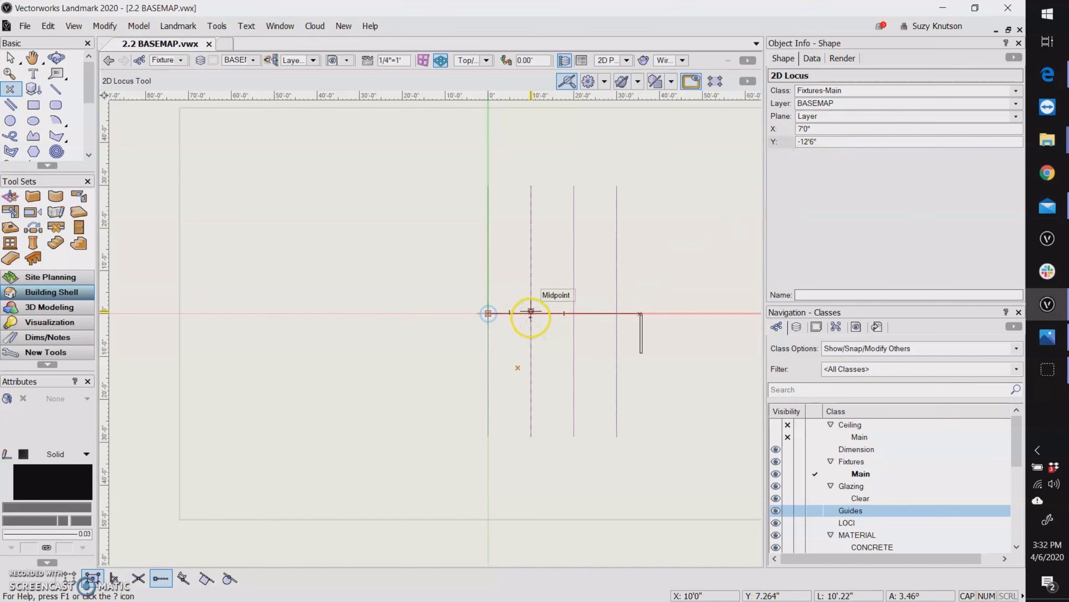
Consult the site measurements photo in Photos, return to Vectorworks and examine where the 10' guide crosses the horizontal baseline.
{"action": "left_click", "coordinate": [1048, 337]}
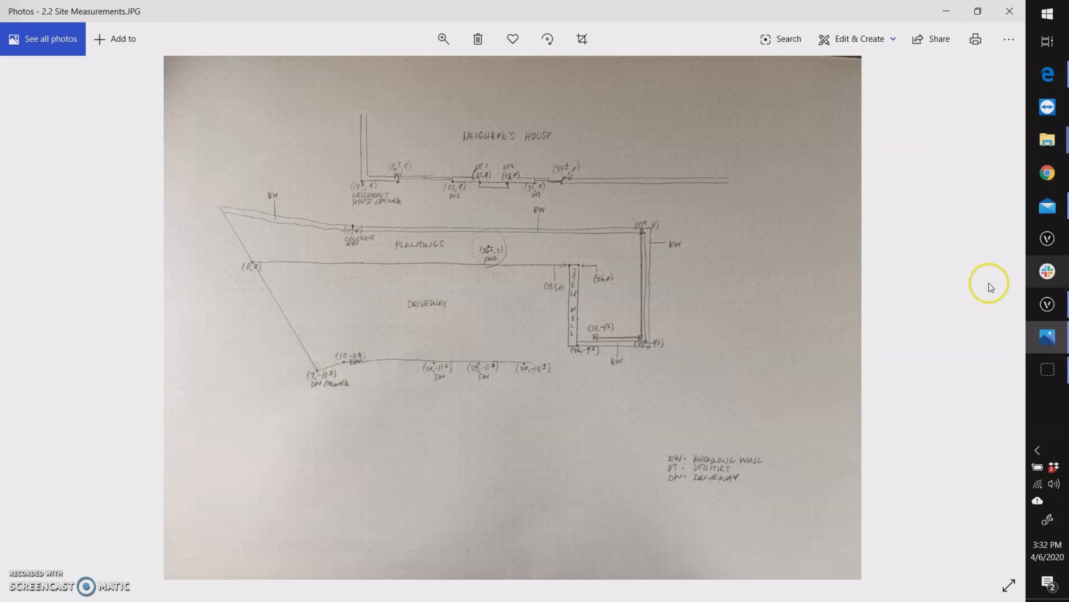
{"action": "left_click", "coordinate": [1048, 304]}
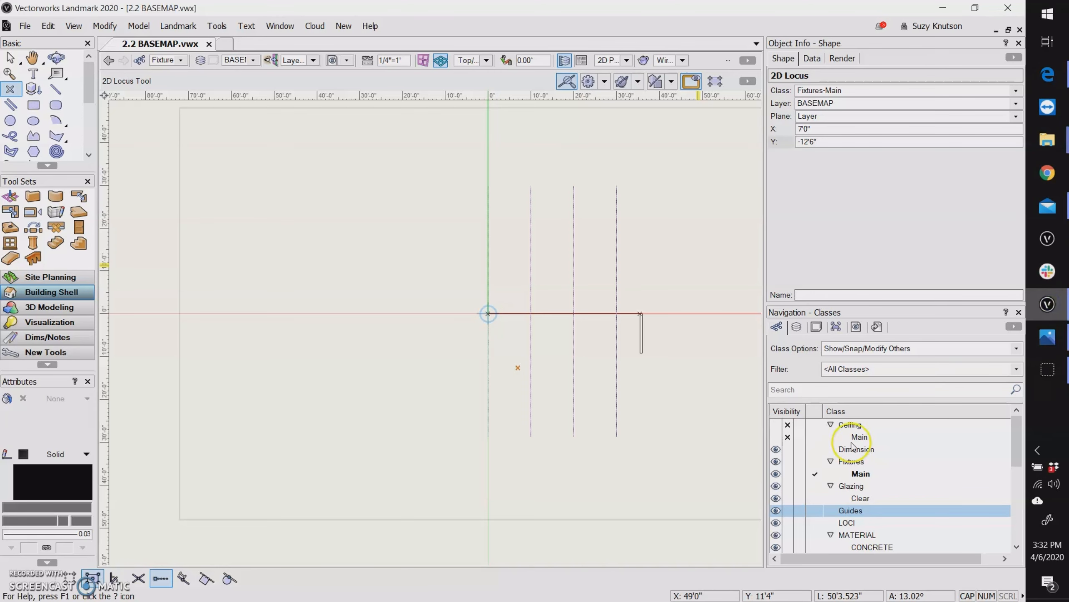
{"action": "scroll", "coordinate": [531, 307], "scroll_direction": "up", "scroll_amount": 1}
{"action": "scroll", "coordinate": [530, 317], "scroll_direction": "up", "scroll_amount": 2}
{"action": "scroll", "coordinate": [529, 292], "scroll_direction": "down", "scroll_amount": 2}
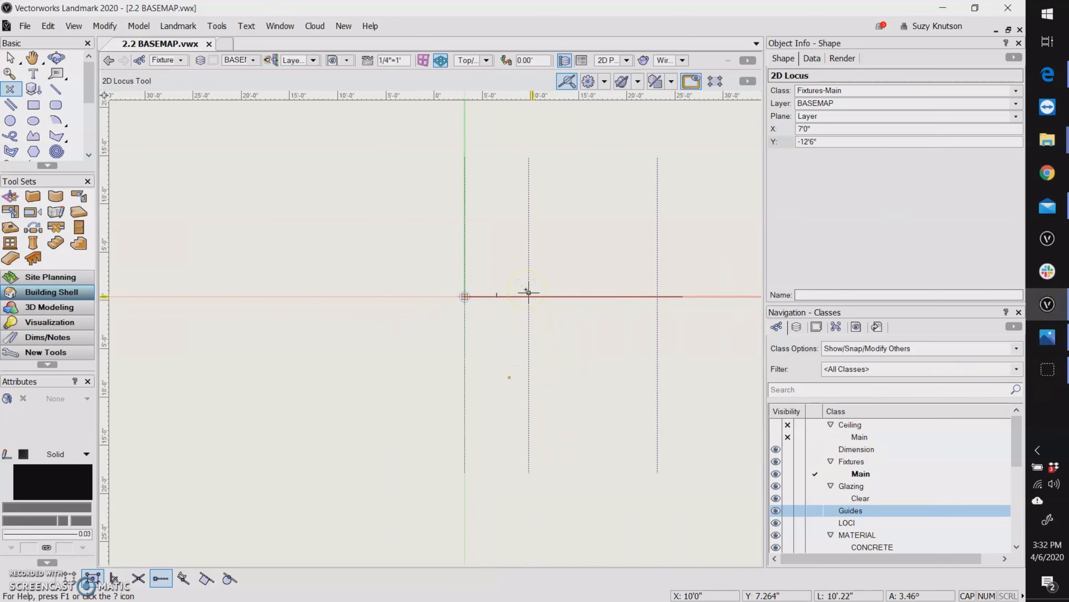
{"action": "scroll", "coordinate": [529, 291], "scroll_direction": "down", "scroll_amount": 1}
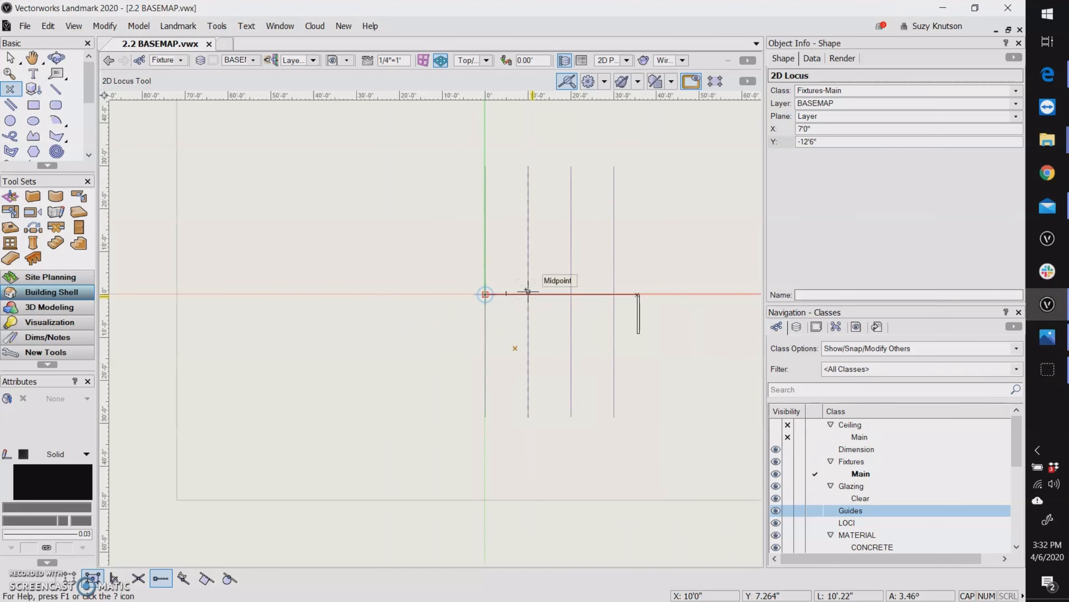
{"action": "key", "text": "x"}
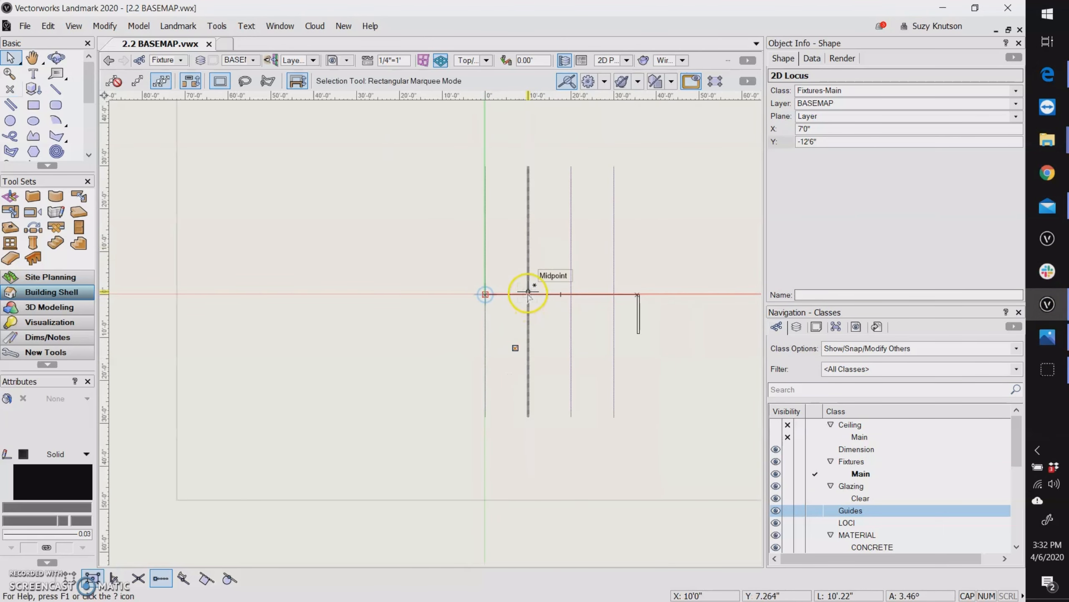
{"action": "scroll", "coordinate": [538, 297], "scroll_direction": "up", "scroll_amount": 2}
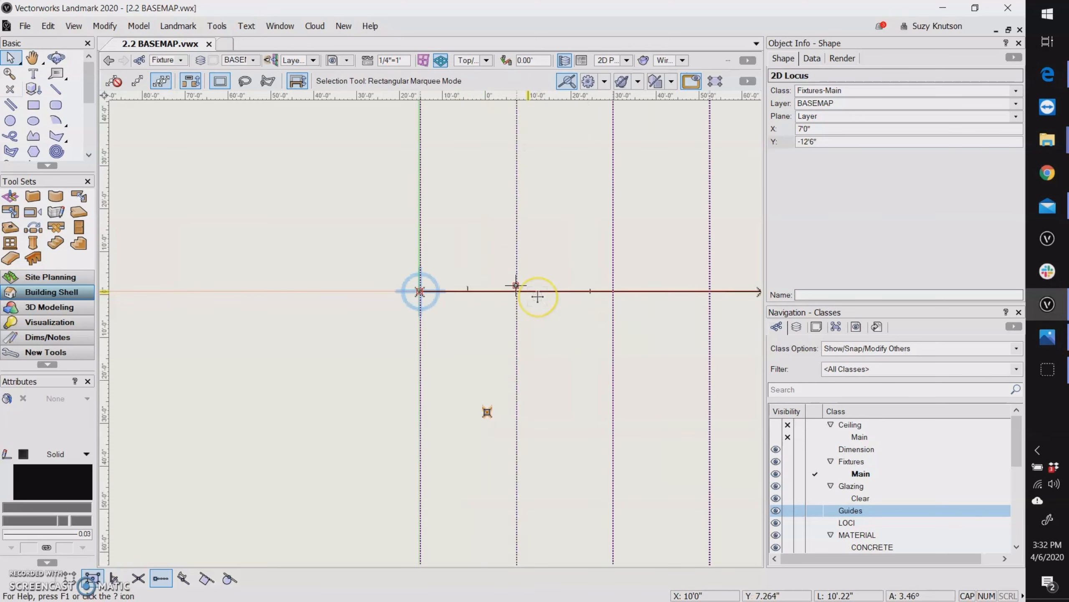
{"action": "scroll", "coordinate": [538, 294], "scroll_direction": "down", "scroll_amount": 1}
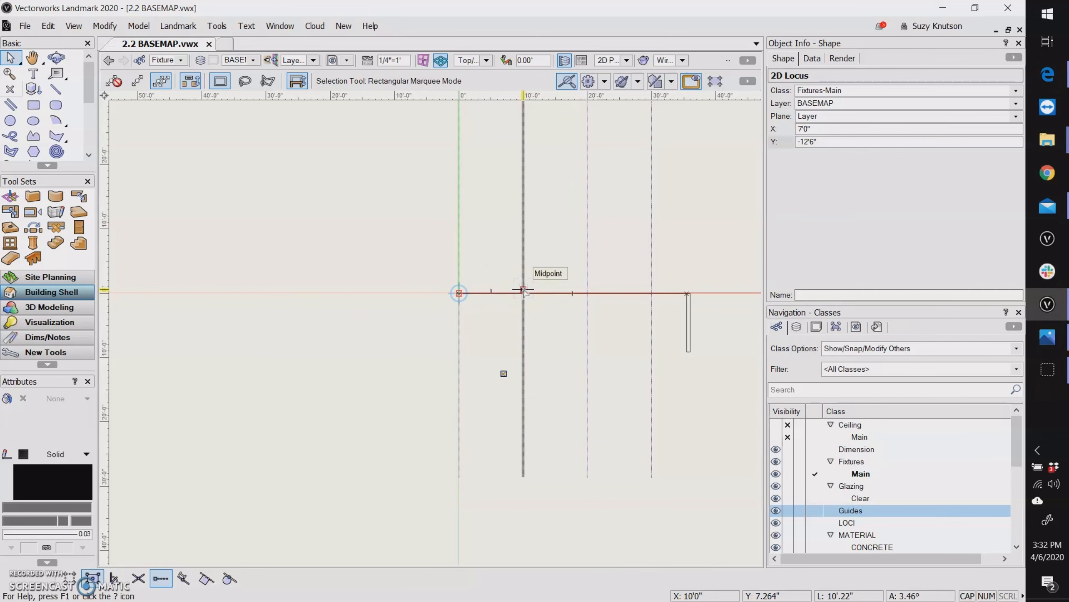
{"action": "left_click_drag", "start_coordinate": [524, 290], "coordinate": [459, 293]}
{"action": "scroll", "coordinate": [522, 289], "scroll_direction": "up", "scroll_amount": 2}
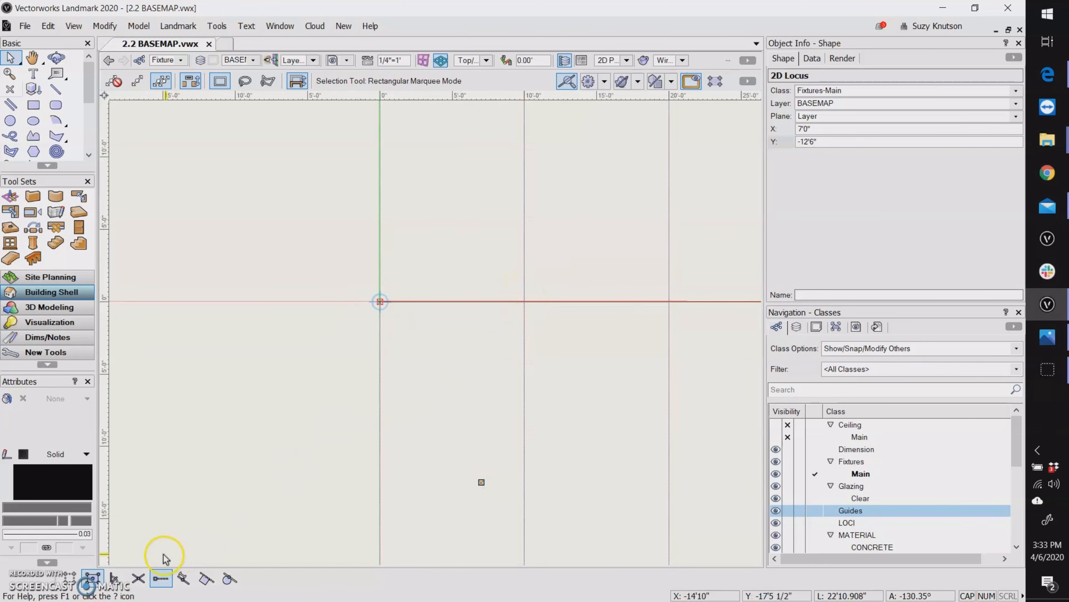
Turn on intersection snapping and place a 2D locus where the 10' guide crosses the horizontal baseline.
{"action": "left_click", "coordinate": [139, 579]}
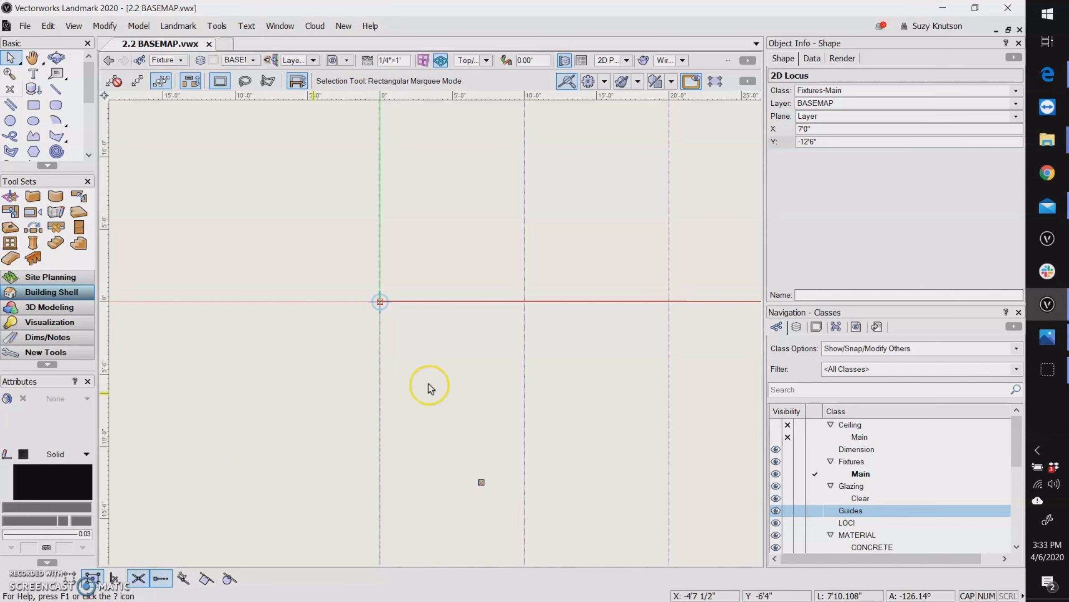
{"action": "left_click", "coordinate": [526, 308]}
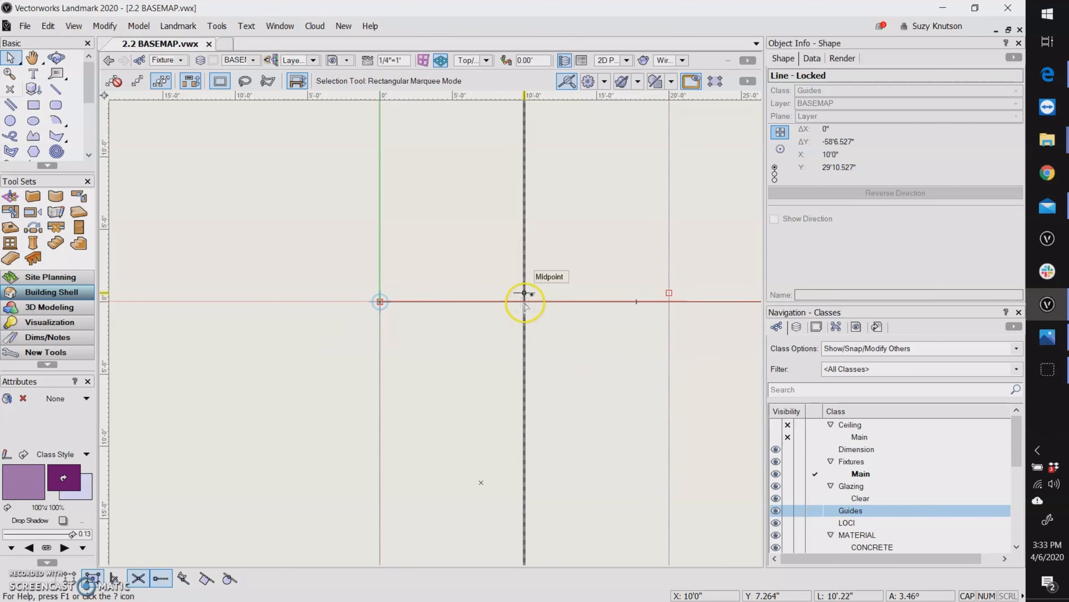
{"action": "scroll", "coordinate": [524, 312], "scroll_direction": "up", "scroll_amount": 3}
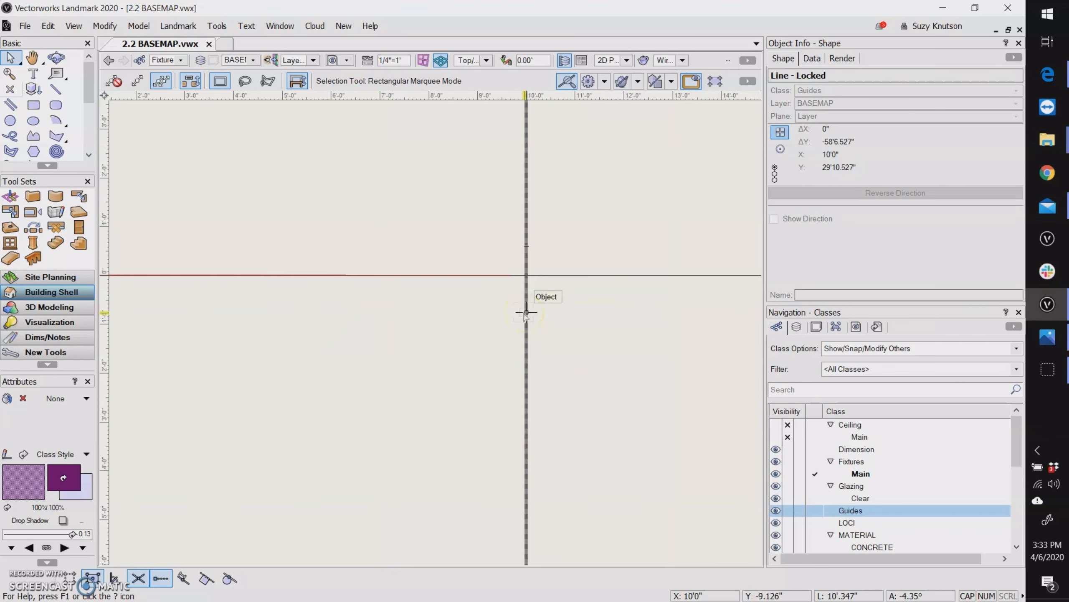
{"action": "left_click", "coordinate": [13, 89]}
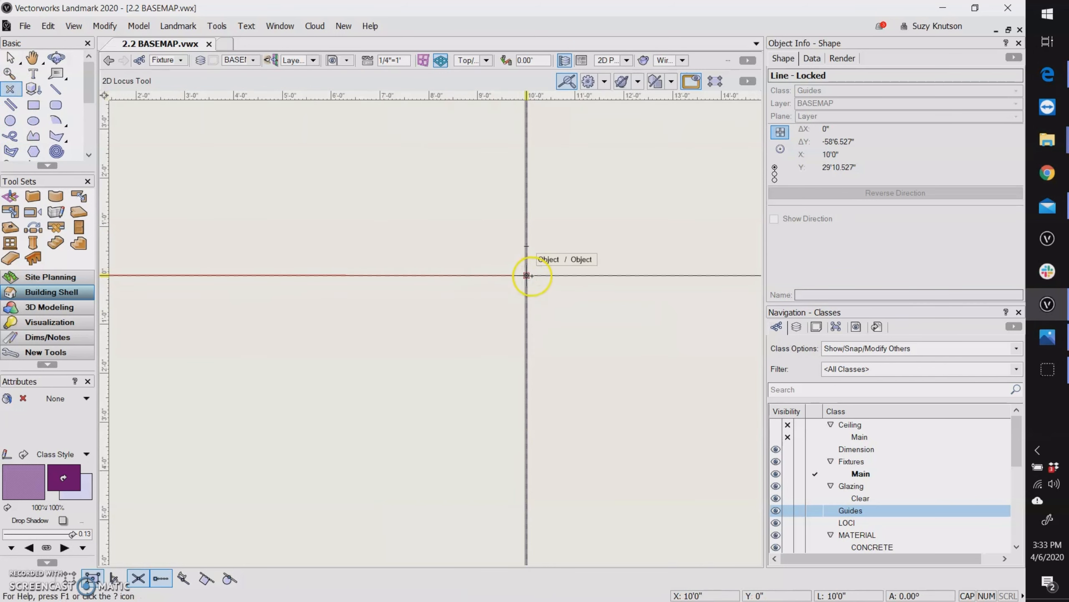
{"action": "left_click", "coordinate": [527, 275]}
{"action": "scroll", "coordinate": [403, 350], "scroll_direction": "down", "scroll_amount": 2}
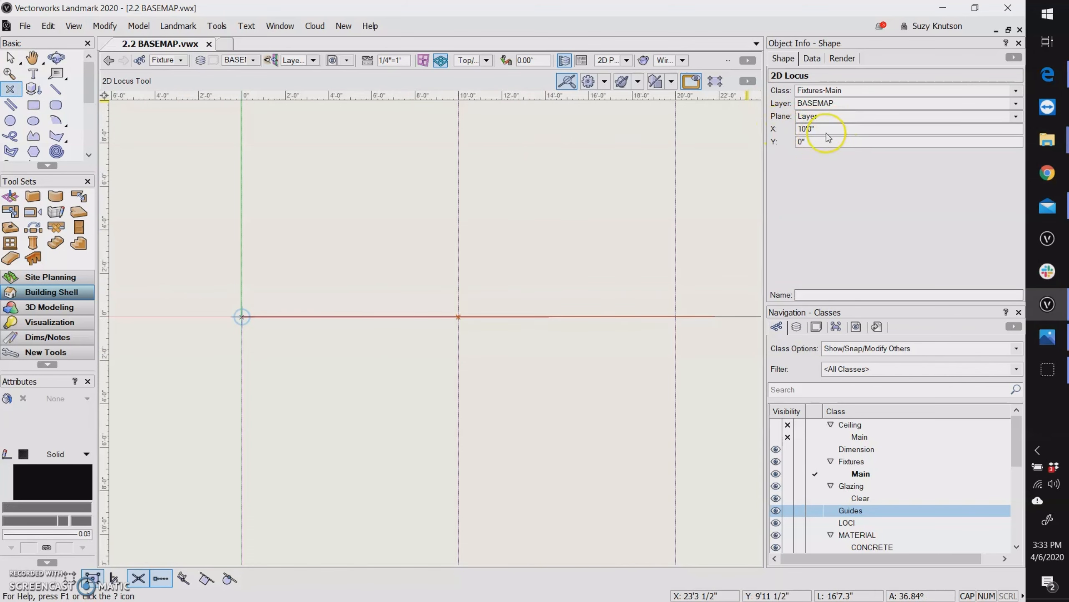
Set the Y coordinate of the locus on the 10' guide to -11'6".
{"action": "left_click", "coordinate": [817, 142]}
{"action": "double_click", "coordinate": [816, 142]}
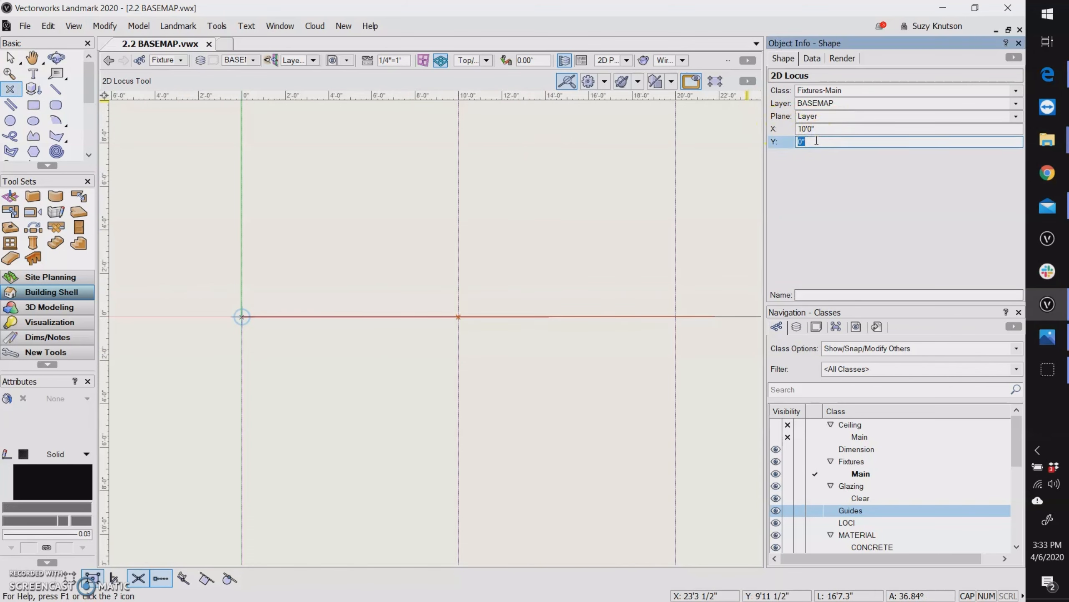
{"action": "type", "text": "-11'6"}
{"action": "key", "text": "Return"}
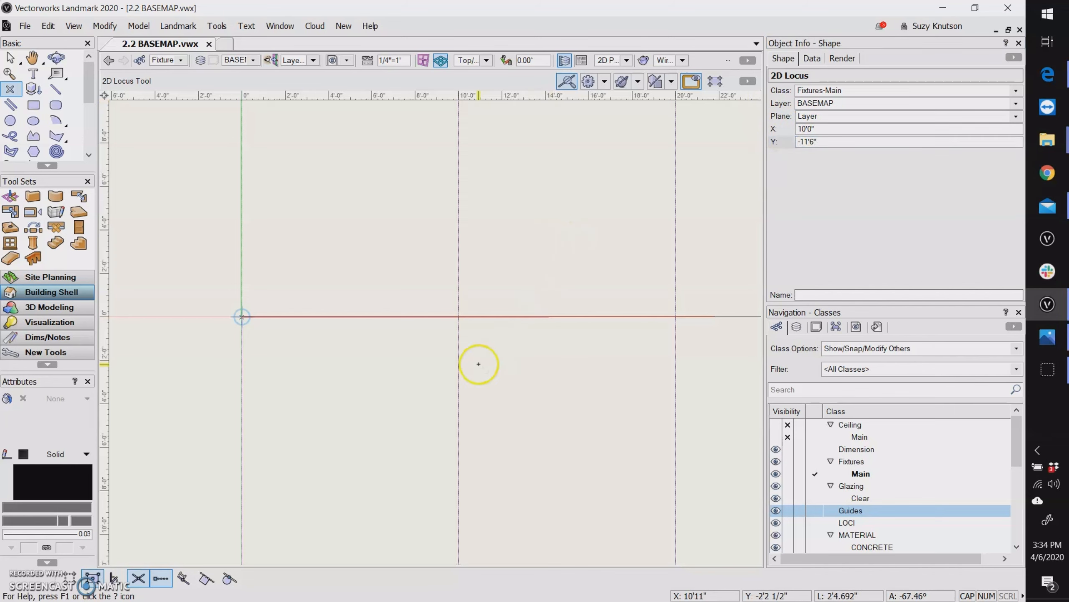
Place a 2D locus where the 20' guide crosses the baseline, and check its driveway measurement in the site photo.
{"action": "scroll", "coordinate": [478, 363], "scroll_direction": "down", "scroll_amount": 4}
{"action": "scroll", "coordinate": [468, 453], "scroll_direction": "up", "scroll_amount": 3}
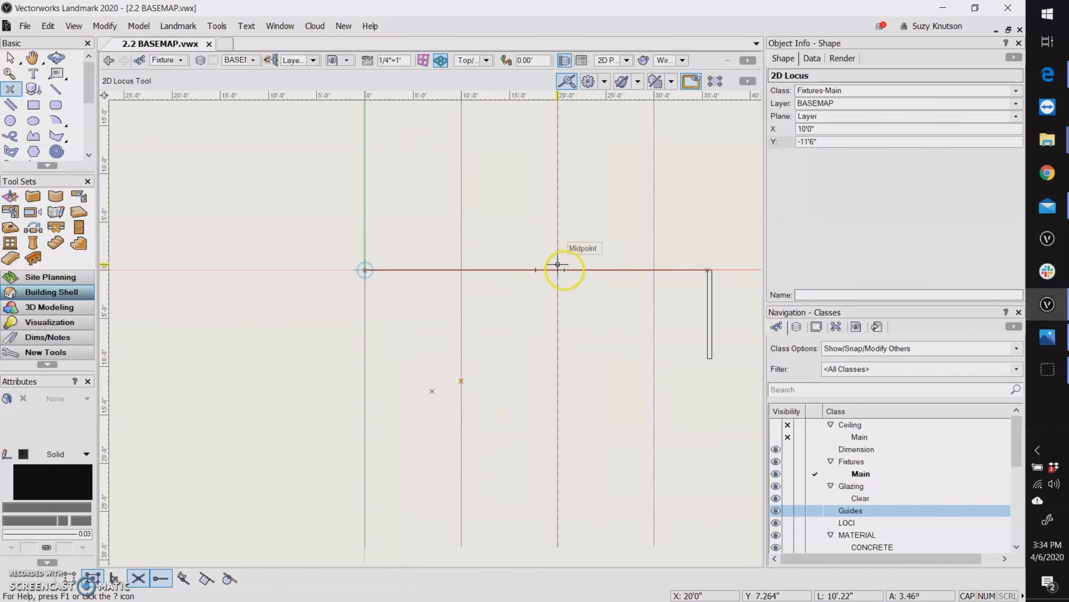
{"action": "left_click", "coordinate": [559, 280]}
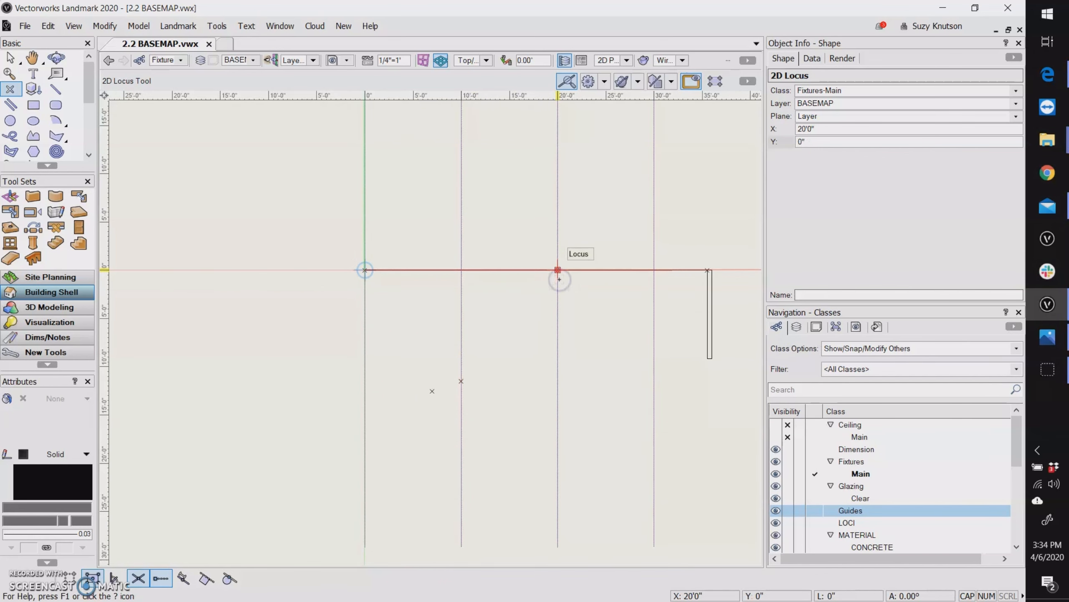
{"action": "left_click", "coordinate": [1048, 337]}
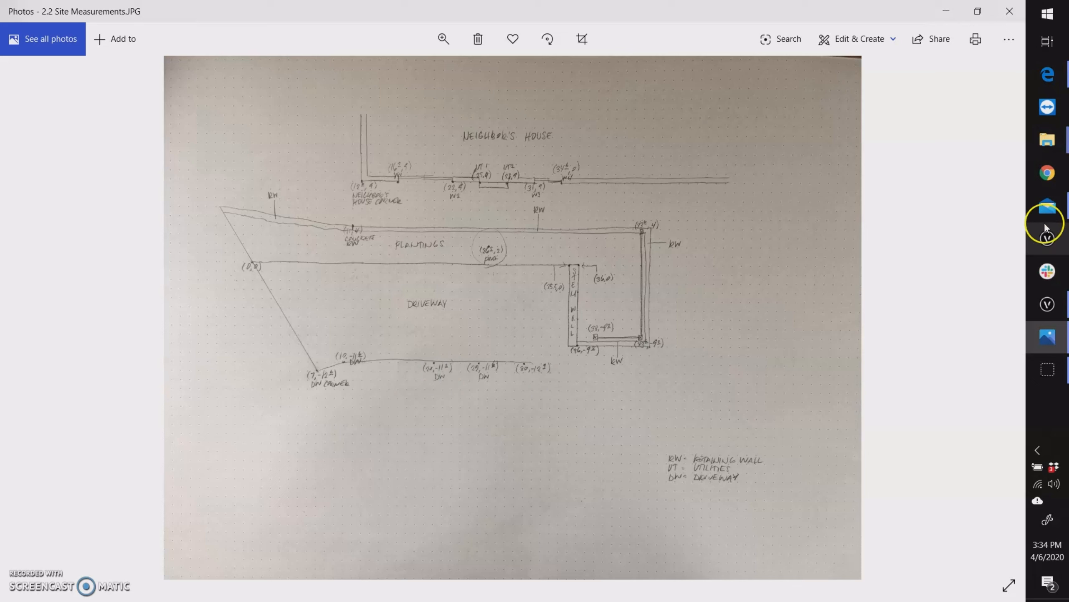
{"action": "left_click", "coordinate": [1048, 304]}
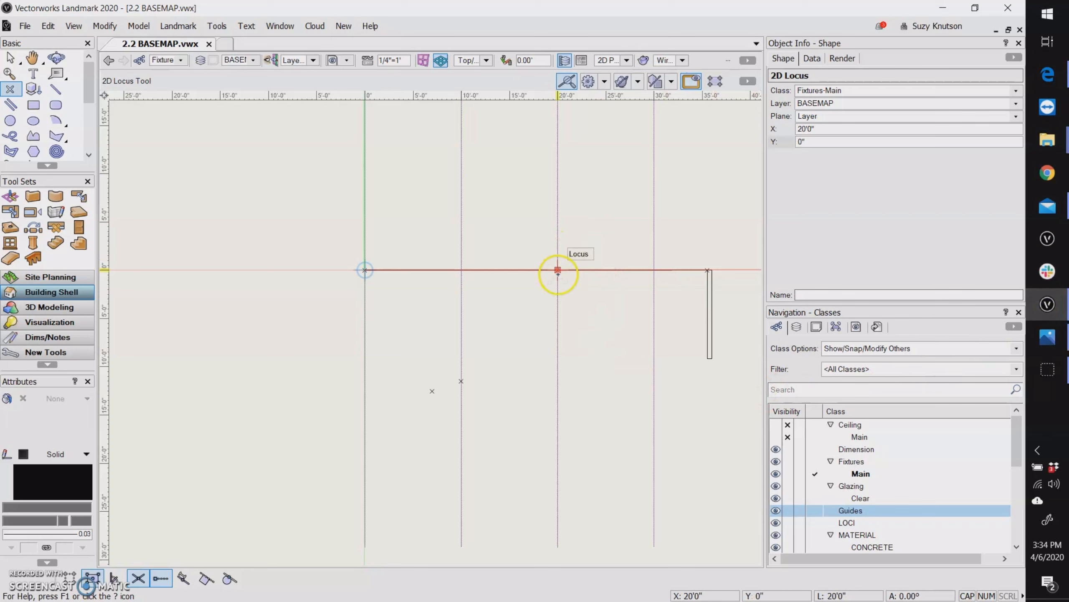
{"action": "left_click", "coordinate": [813, 143]}
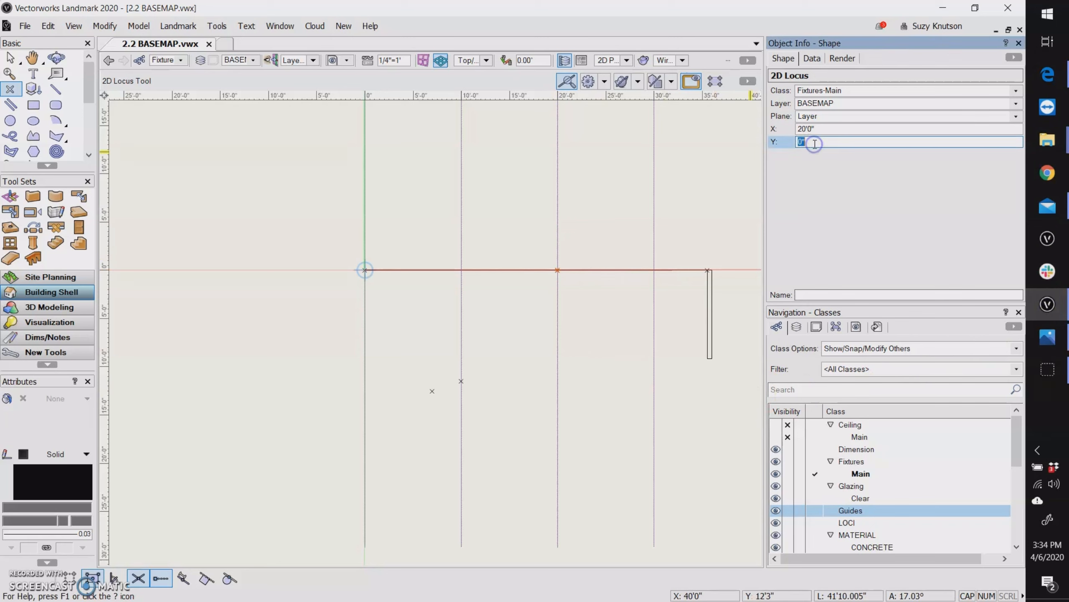
{"action": "left_click", "coordinate": [746, 140]}
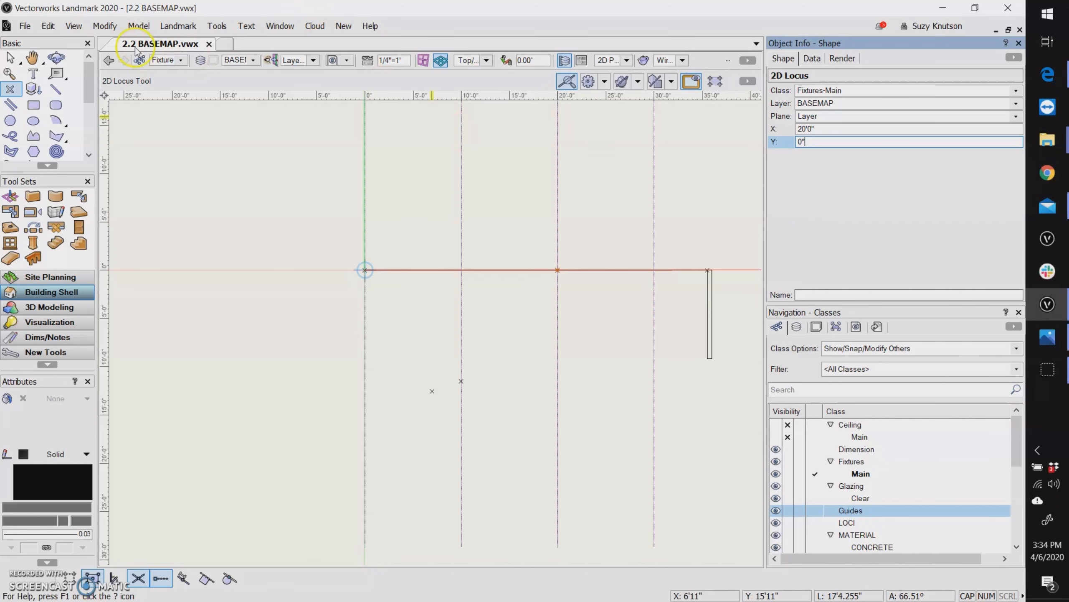
Move the locus on the 20' guide with a Cartesian Y offset of -11'2".
{"action": "left_click", "coordinate": [112, 26]}
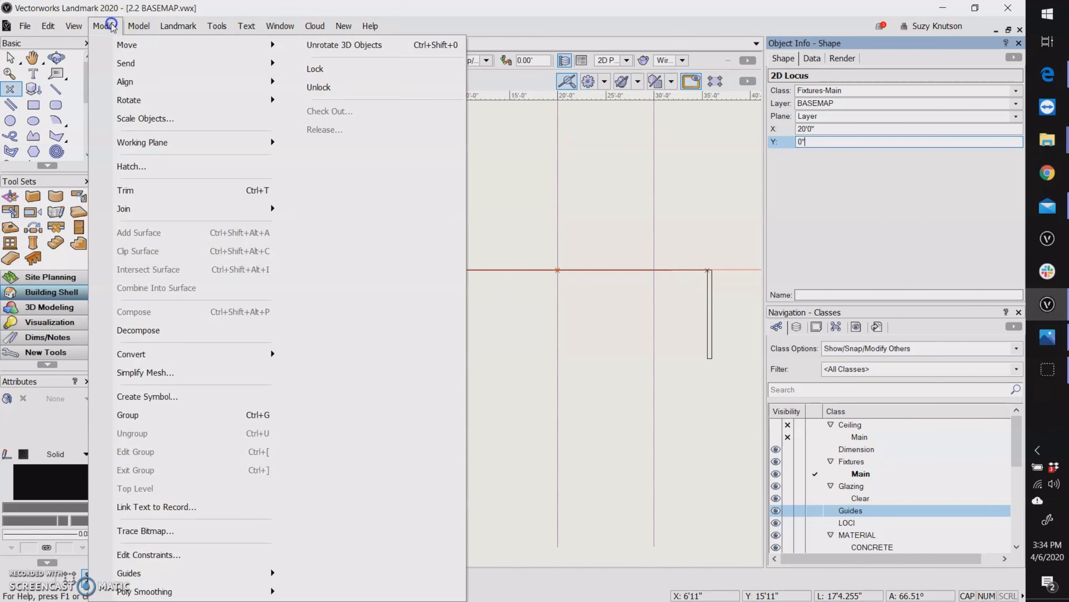
{"action": "left_click", "coordinate": [125, 63]}
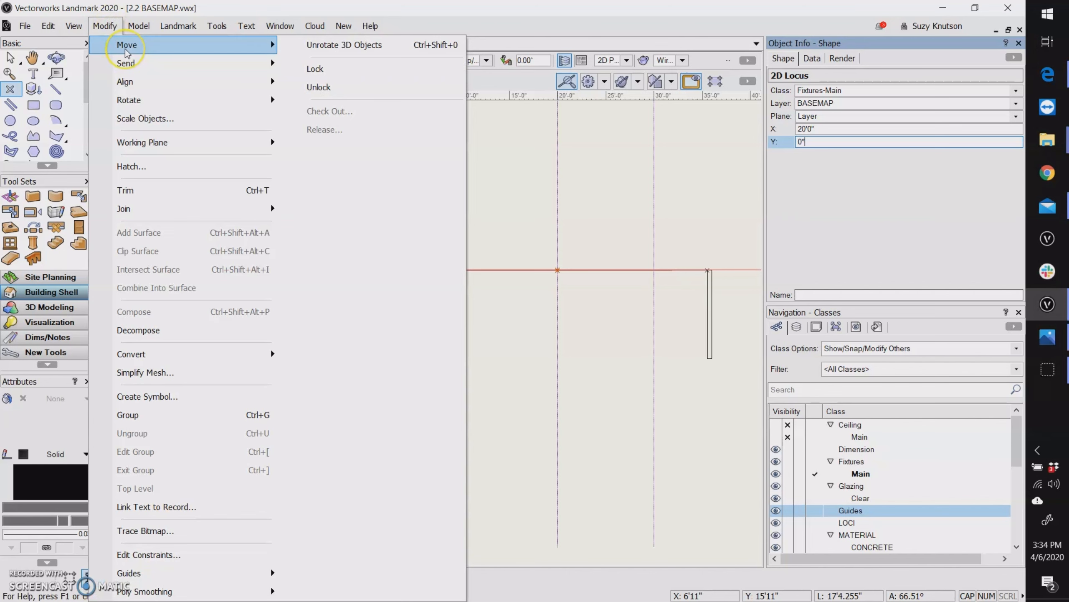
{"action": "mouse_move", "coordinate": [139, 45]}
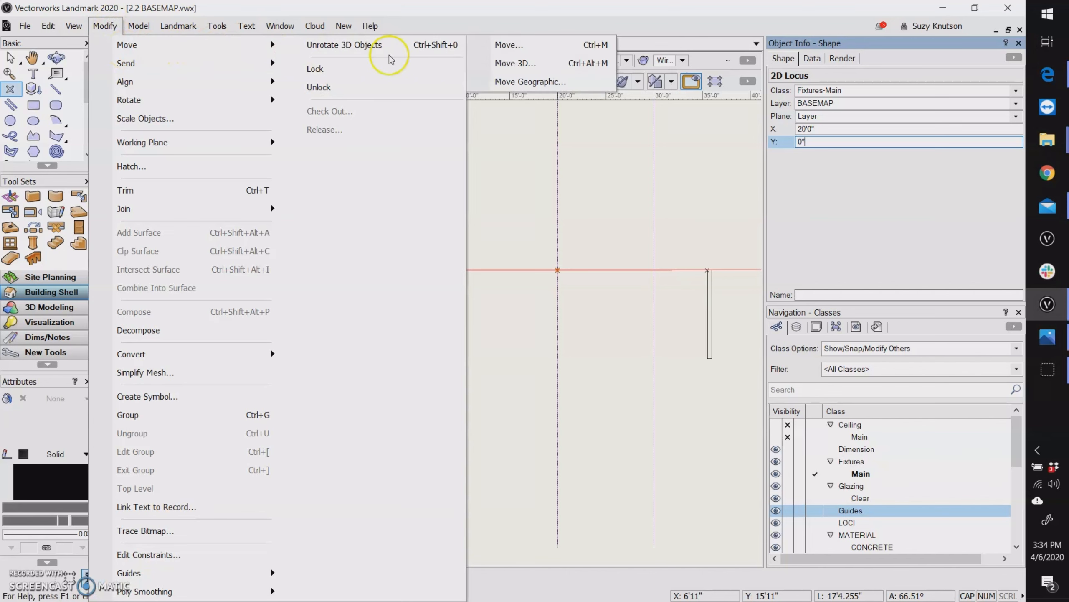
{"action": "left_click", "coordinate": [503, 44]}
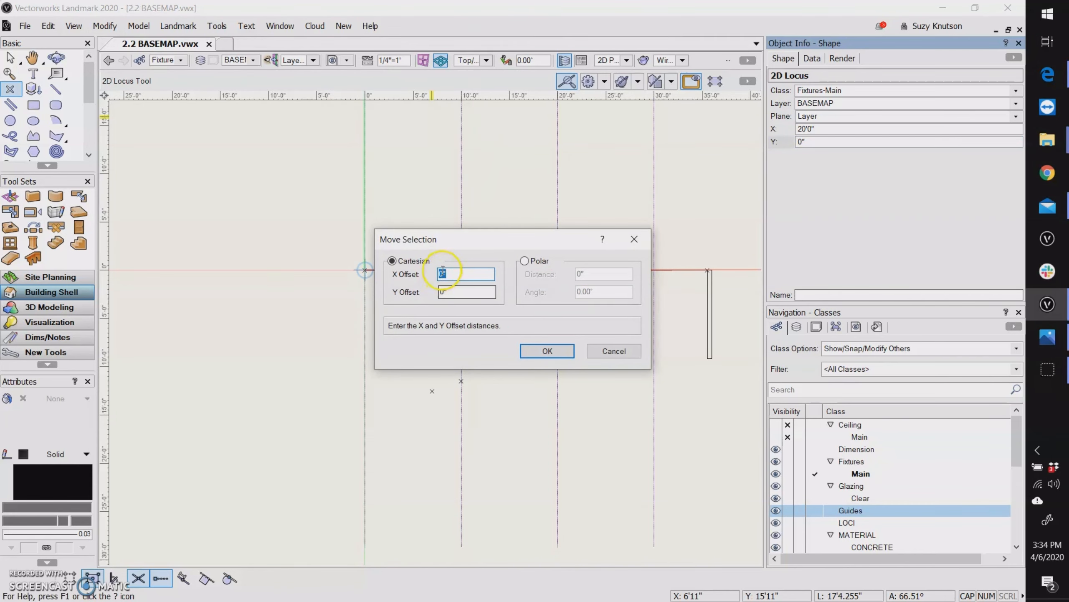
{"action": "double_click", "coordinate": [456, 293]}
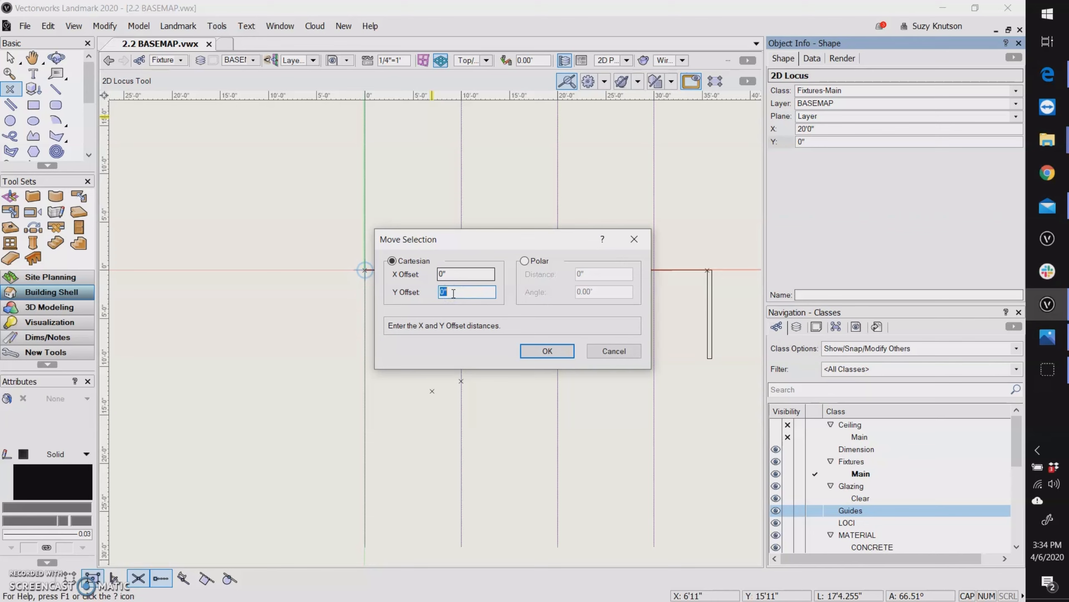
{"action": "type", "text": "-11'2"}
{"action": "key", "text": "Return"}
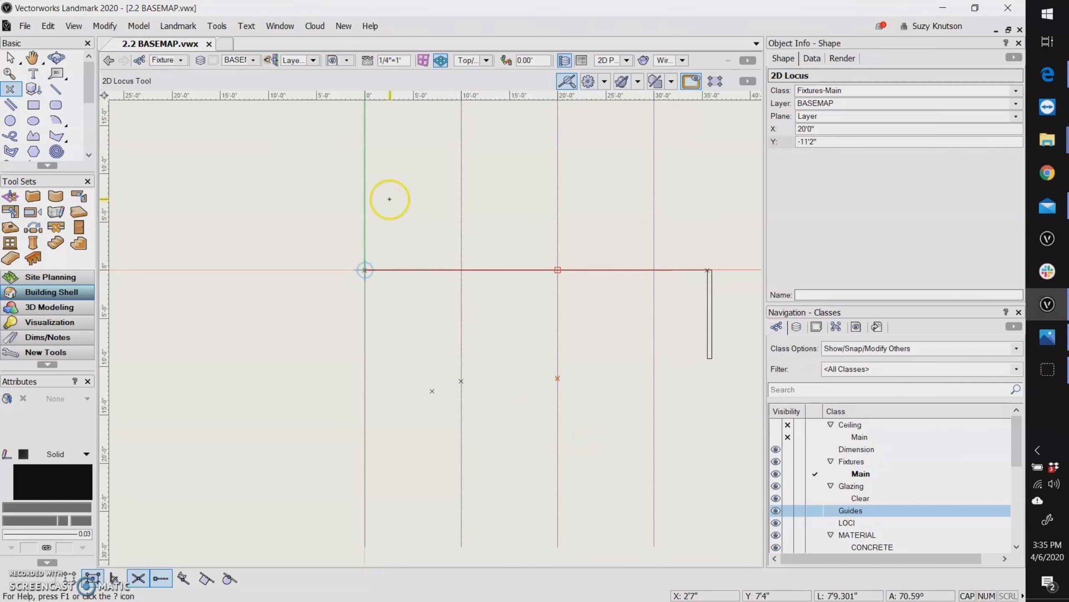
Use the Move command to shift the selected locus on the 20' guide by another -11'2" in Y.
{"action": "left_click", "coordinate": [110, 29]}
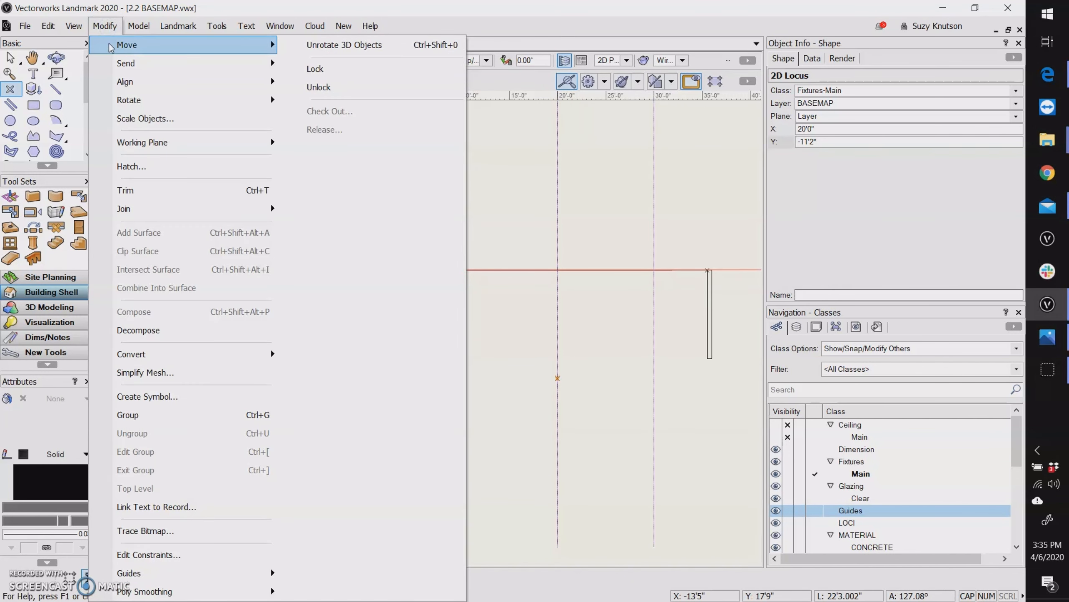
{"action": "mouse_move", "coordinate": [110, 46]}
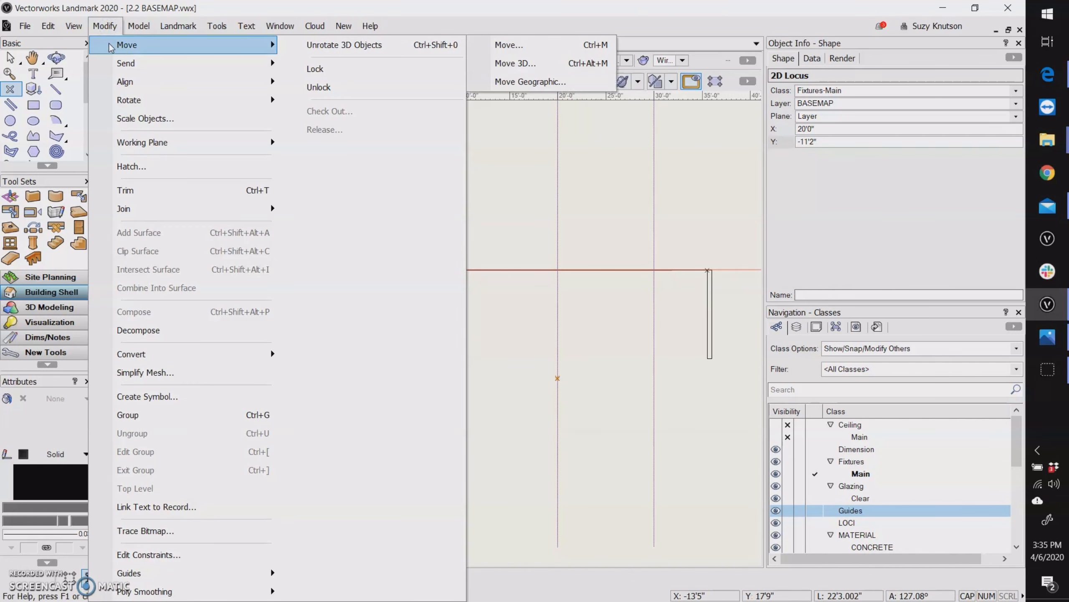
{"action": "left_click", "coordinate": [548, 42]}
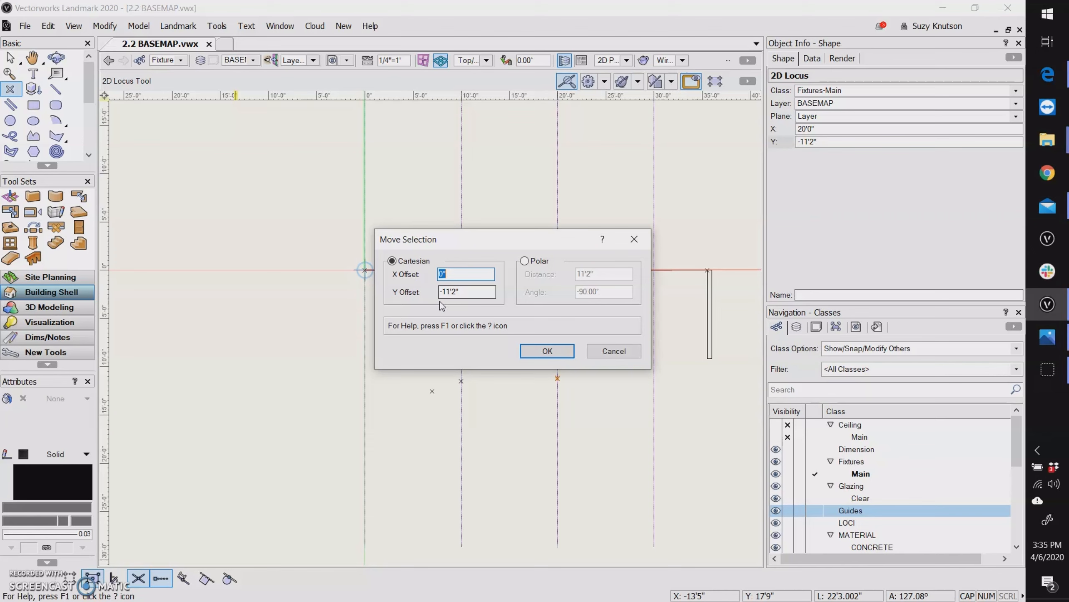
{"action": "left_click", "coordinate": [558, 351]}
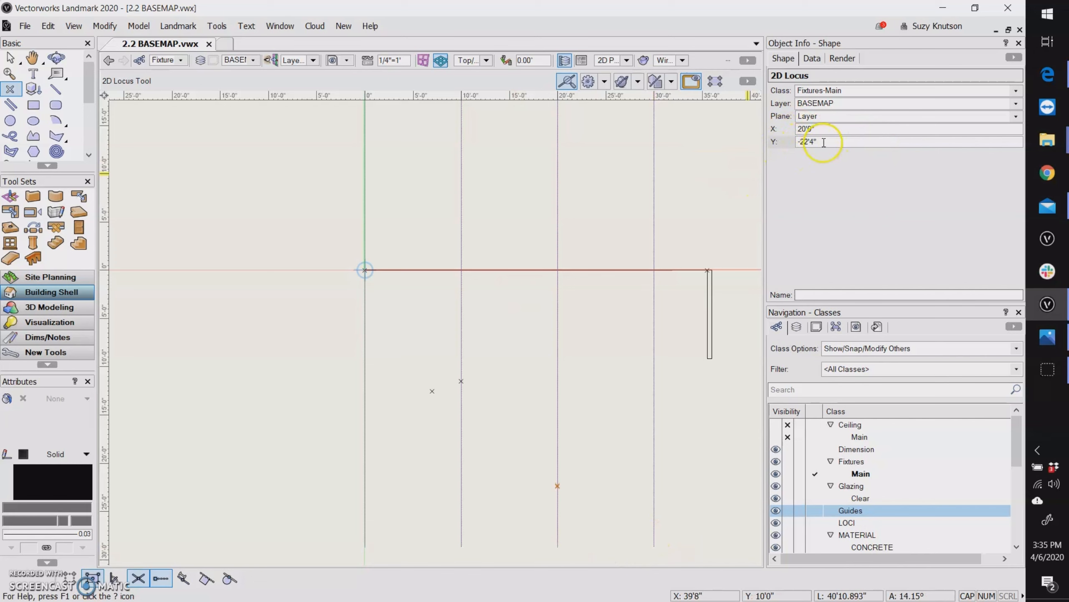
Set the Y coordinate of the locus on the 20' guide to -11'2".
{"action": "left_click_drag", "start_coordinate": [818, 141], "coordinate": [756, 144]}
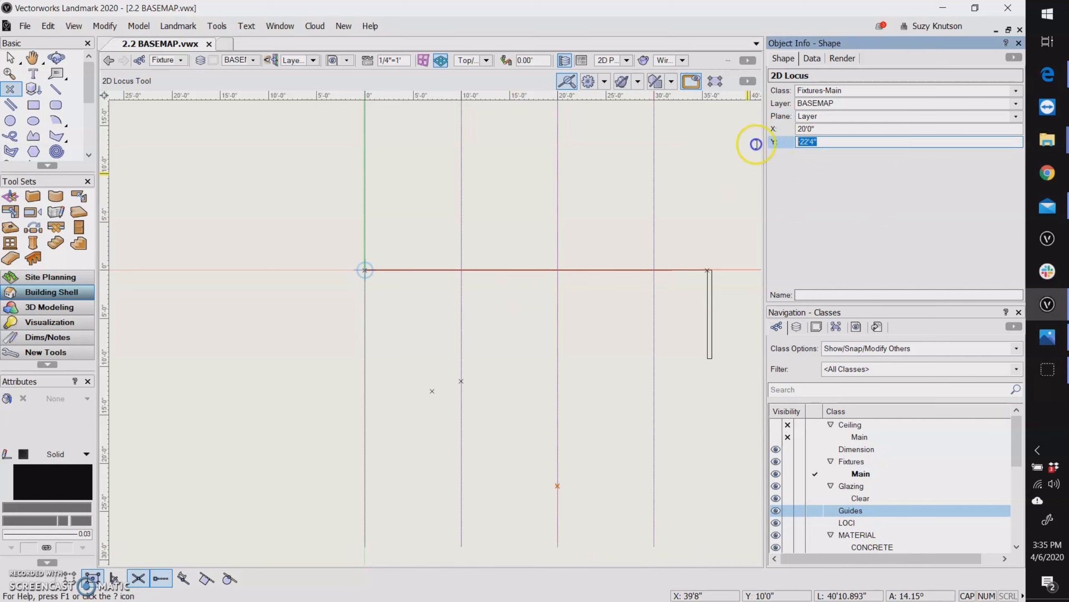
{"action": "type", "text": "-11'2"}
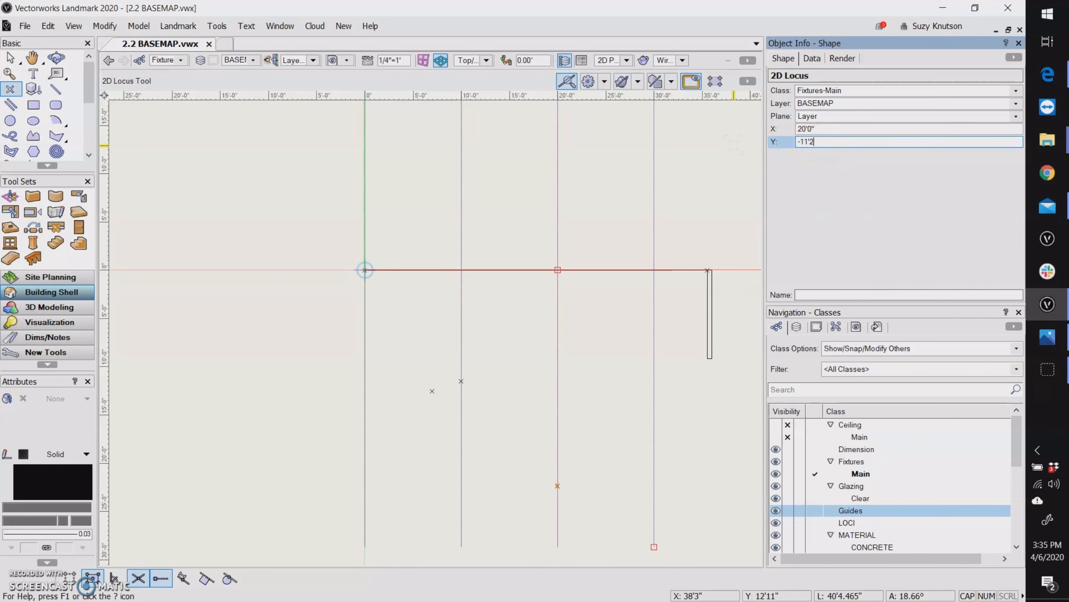
{"action": "key", "text": "Return"}
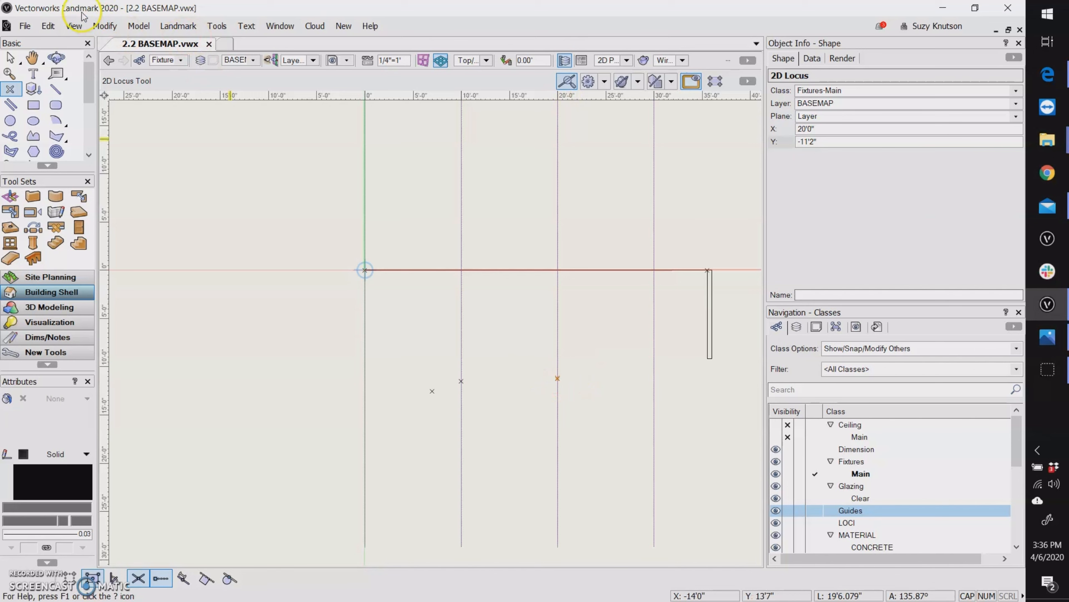
{"action": "left_click", "coordinate": [121, 27]}
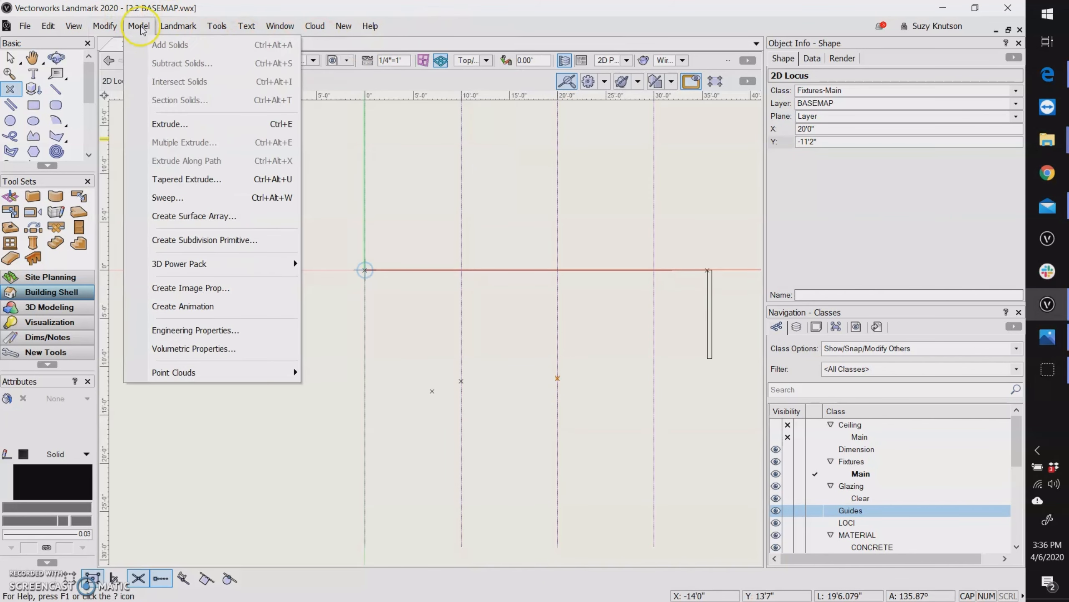
{"action": "mouse_move", "coordinate": [126, 44]}
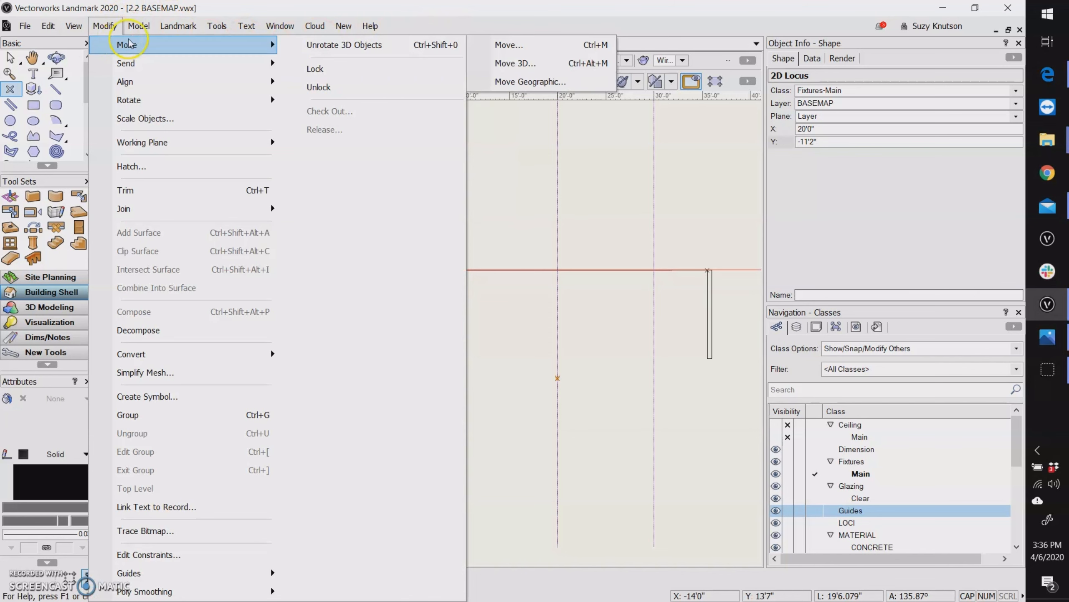
{"action": "left_click", "coordinate": [501, 45]}
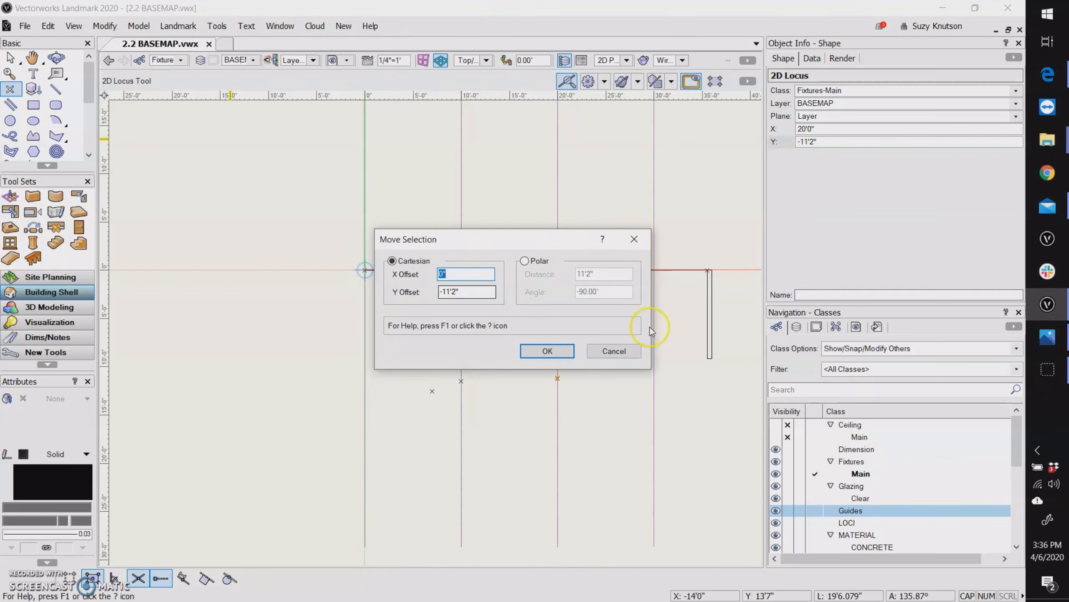
{"action": "left_click", "coordinate": [623, 351]}
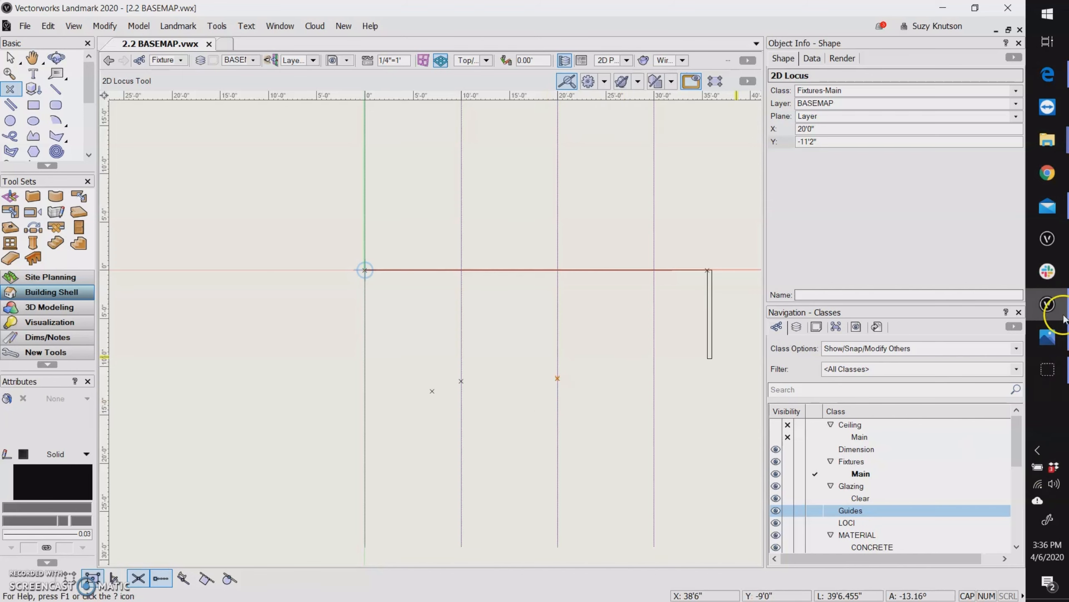
Check the next driveway point in the site photo, place a 2D locus on the 20' driveway point, and set its X coordinate to 25'.
{"action": "left_click", "coordinate": [1049, 342]}
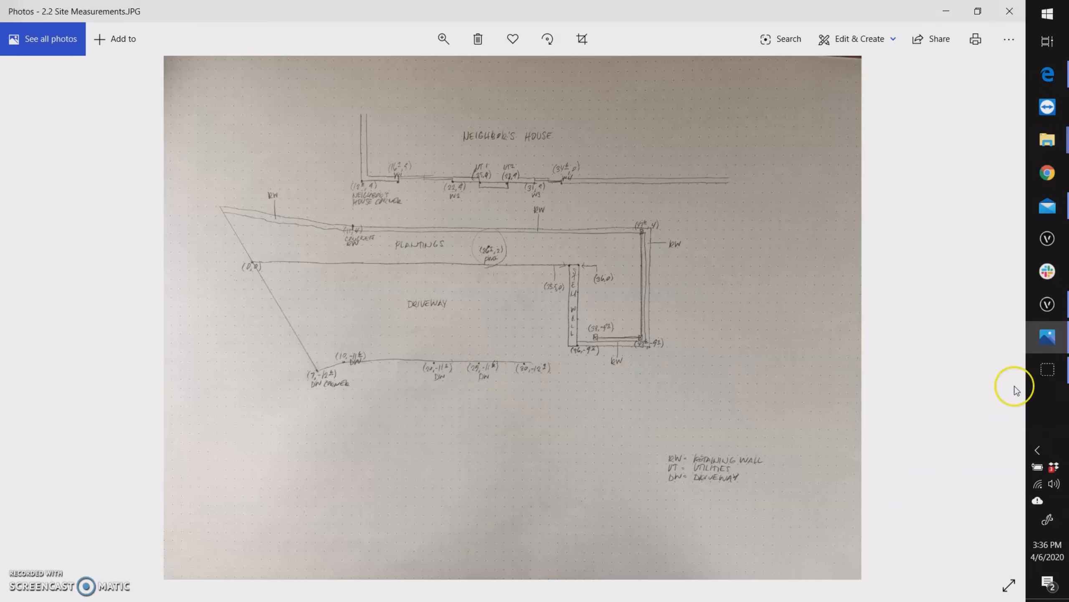
{"action": "left_click", "coordinate": [1049, 310]}
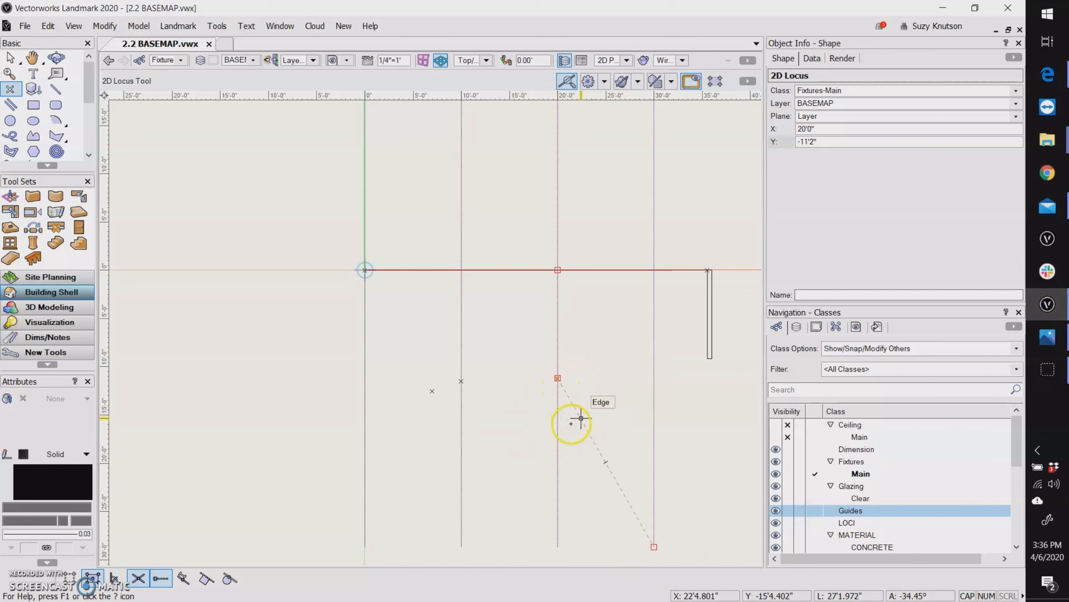
{"action": "left_click", "coordinate": [558, 378]}
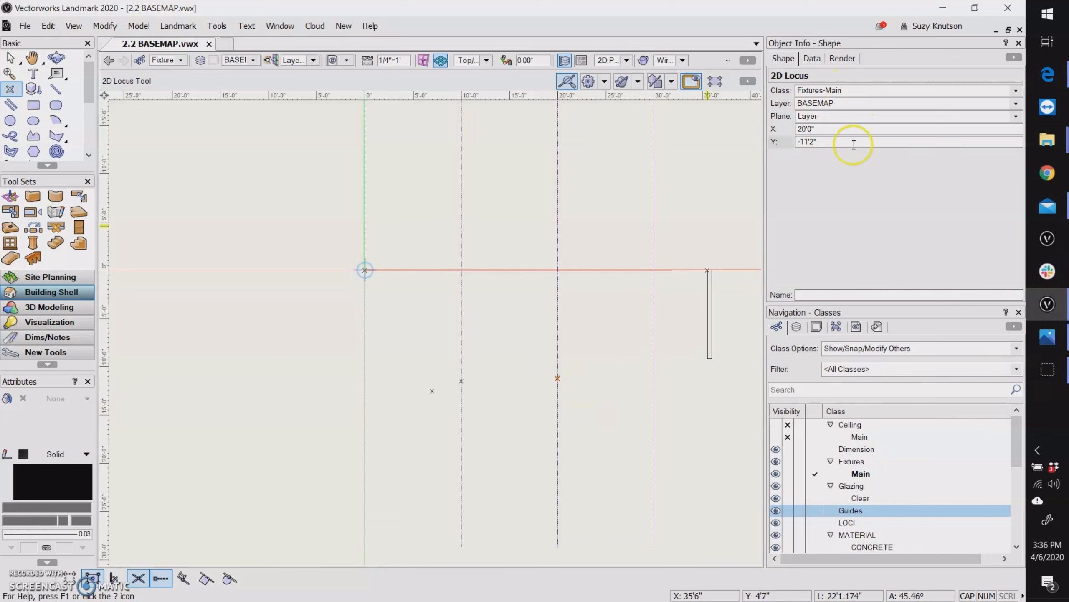
{"action": "left_click", "coordinate": [826, 128]}
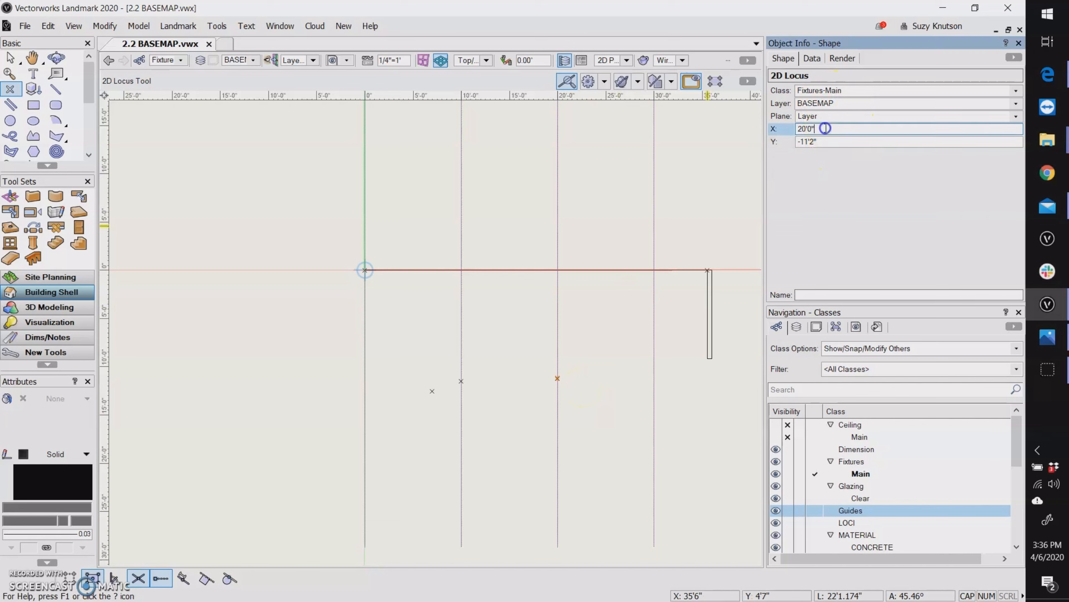
{"action": "type", "text": "25'"}
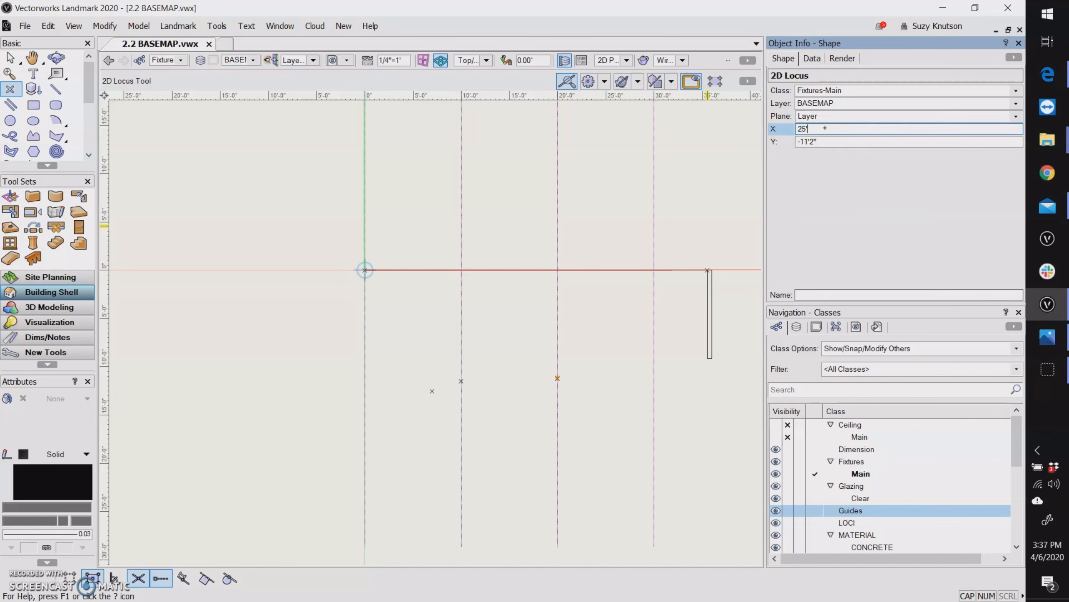
{"action": "key", "text": "Tab"}
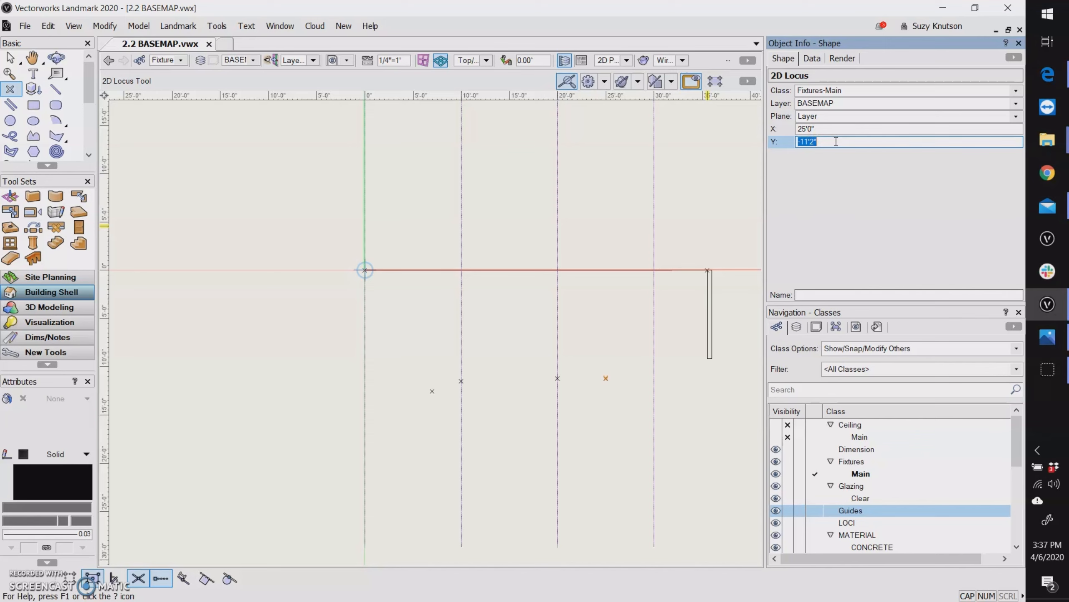
Try adding 4 to the Y coordinate of the locus at X 25', and undo the edit.
{"action": "left_click", "coordinate": [836, 141]}
{"action": "type", "text": "+4"}
{"action": "key", "text": "Return"}
{"action": "key", "text": "ctrl+z"}
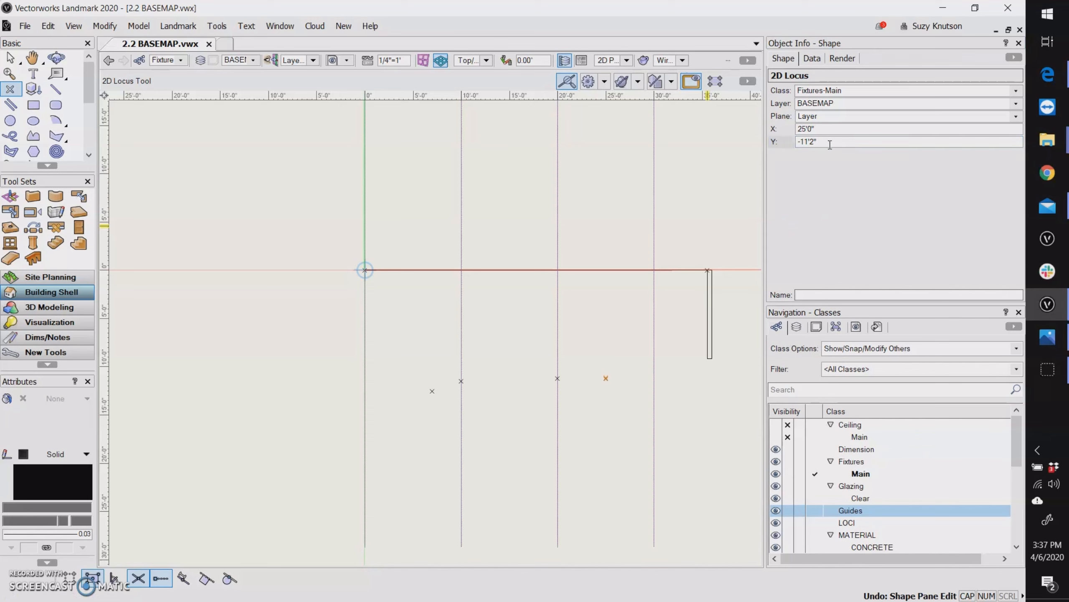
Subtract 4 inches from the Y coordinate of the locus at X 25', bringing it to -11'6".
{"action": "left_click", "coordinate": [829, 144]}
{"action": "type", "text": "-4"}
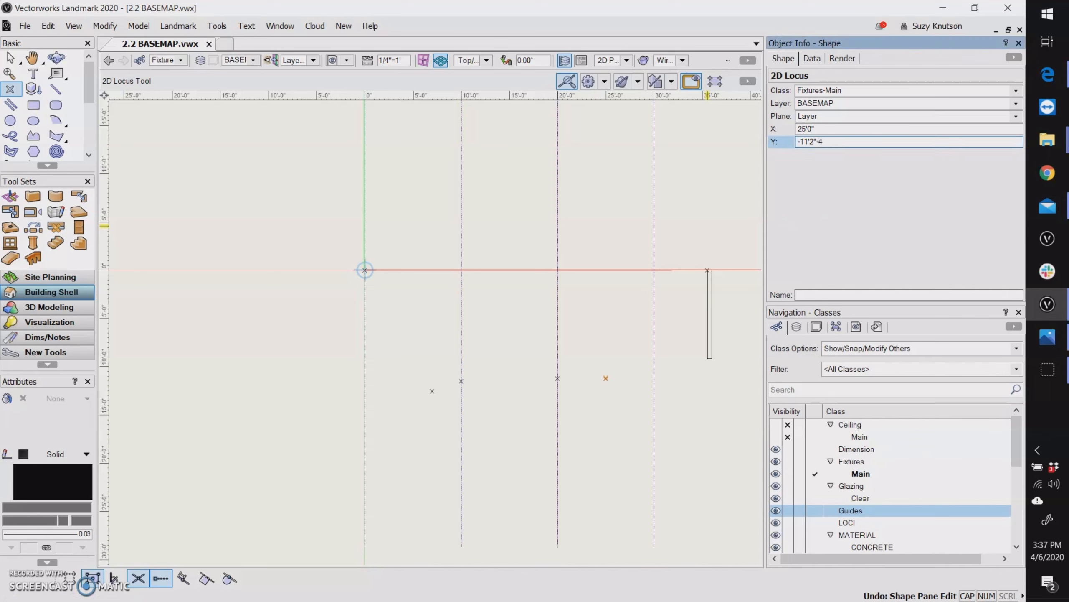
{"action": "key", "text": "Return"}
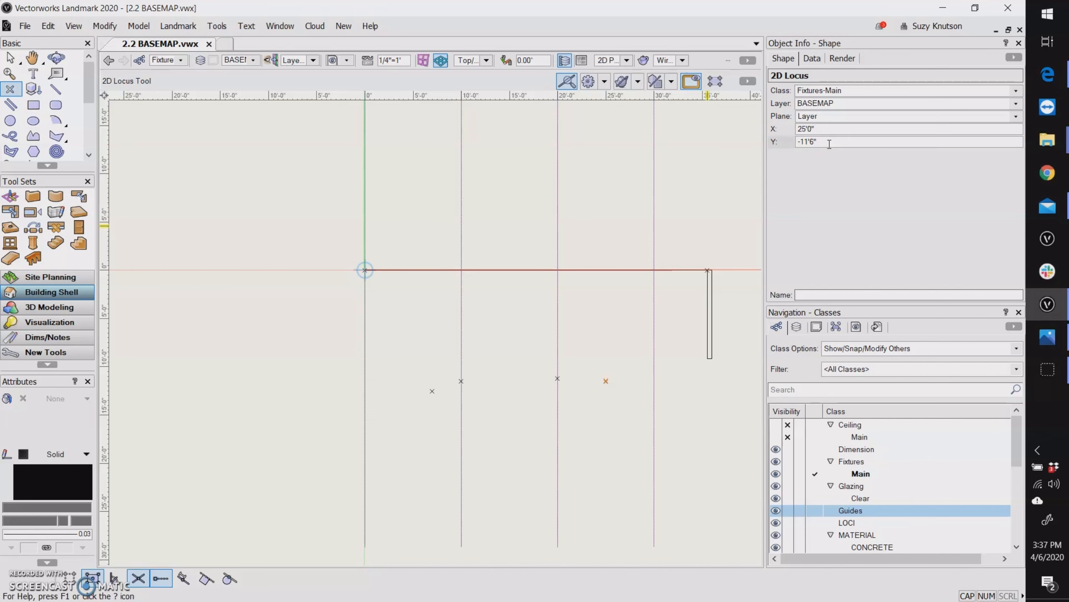
Check the last driveway point in the site photo and place a 2D locus where the 30' guide crosses the baseline.
{"action": "left_click", "coordinate": [1048, 337]}
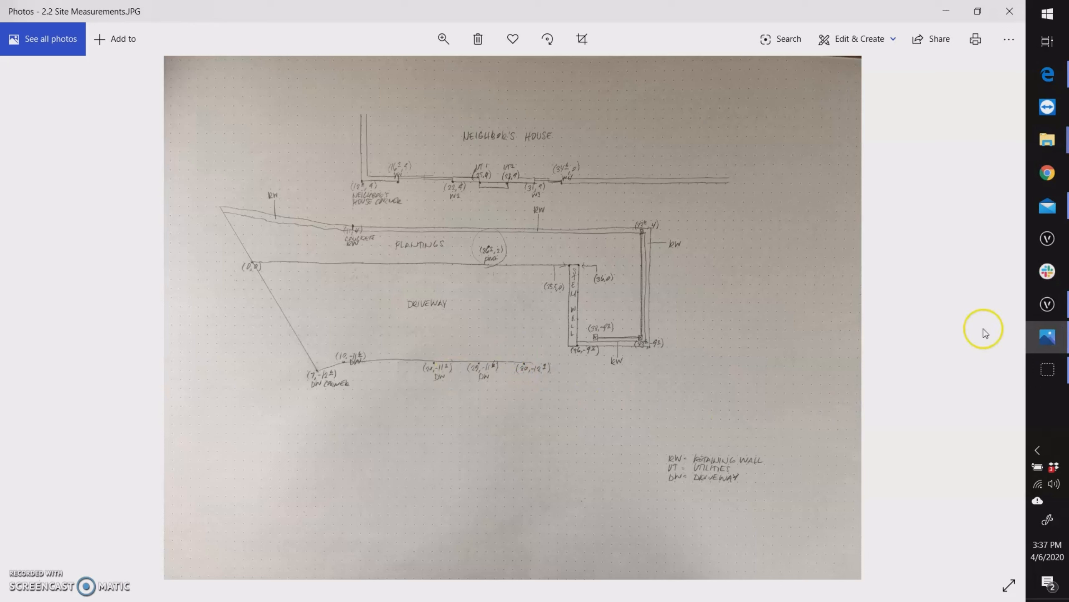
{"action": "left_click", "coordinate": [1053, 306]}
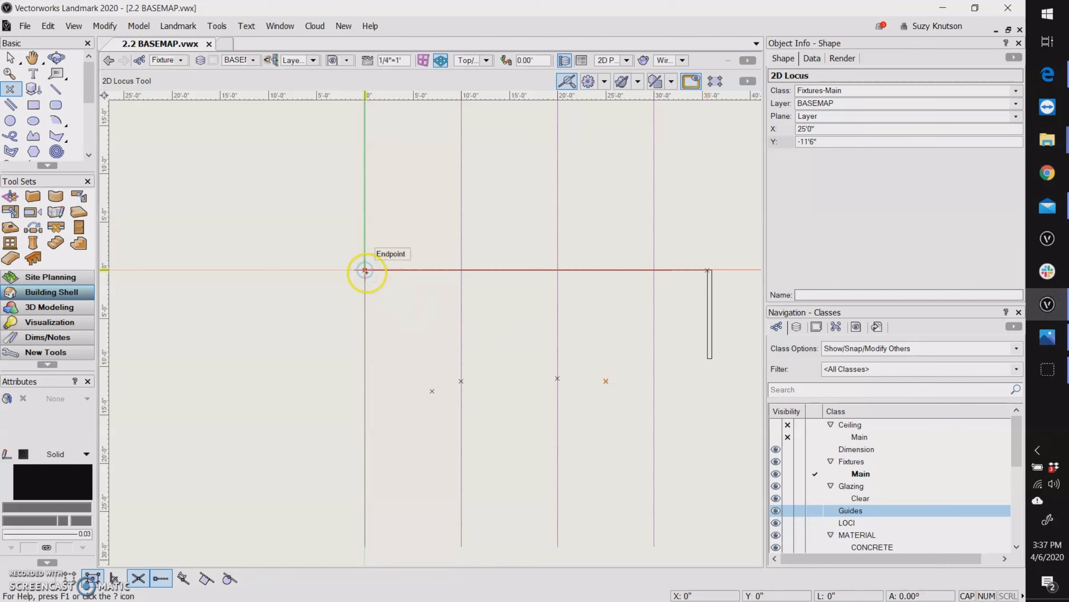
{"action": "left_click", "coordinate": [365, 270]}
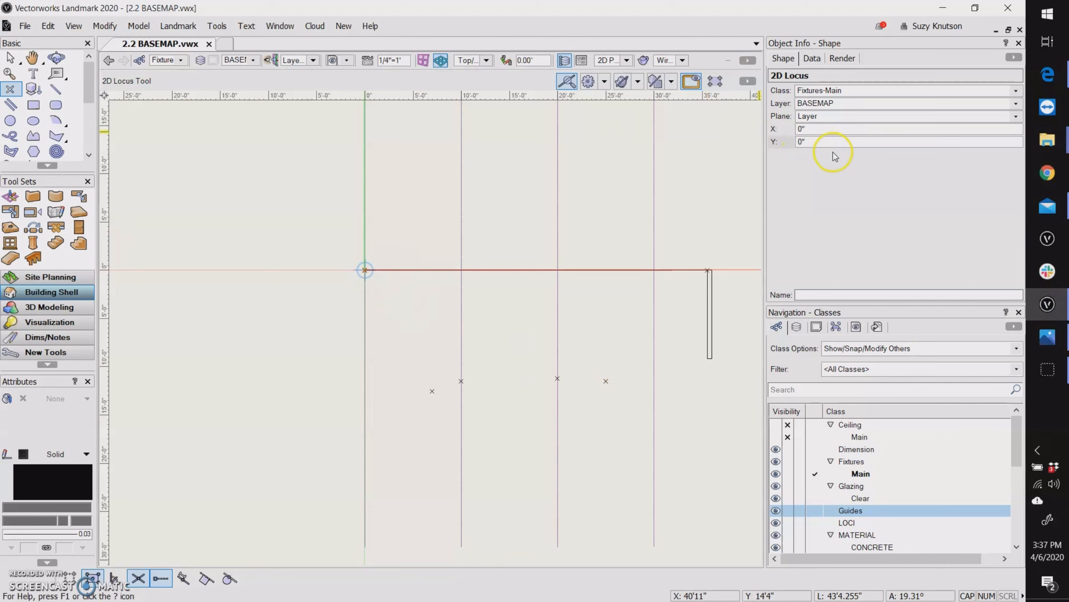
{"action": "left_click", "coordinate": [740, 222]}
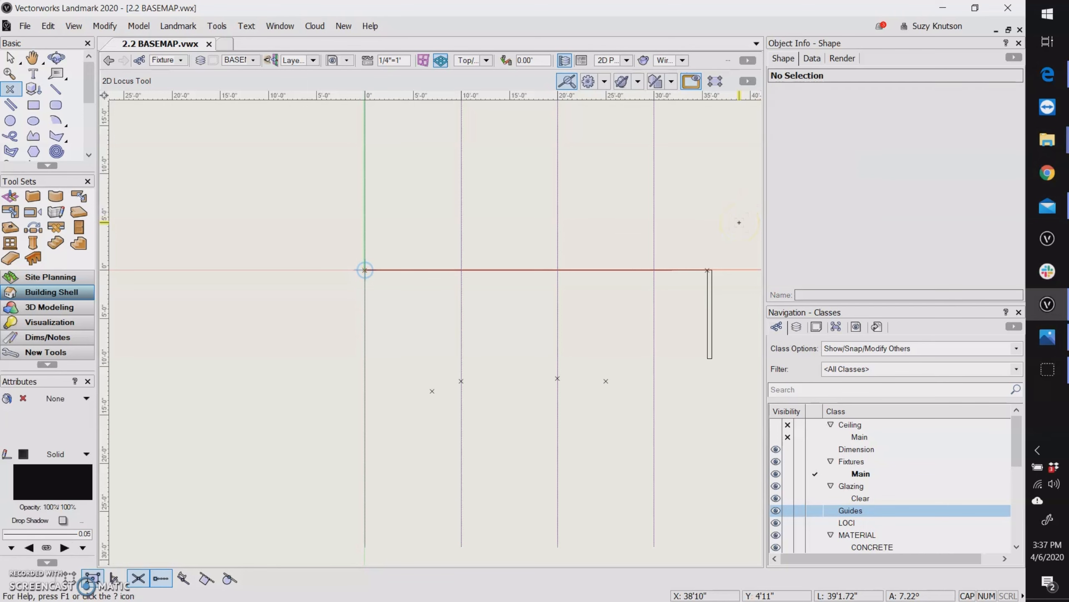
{"action": "left_click", "coordinate": [654, 270]}
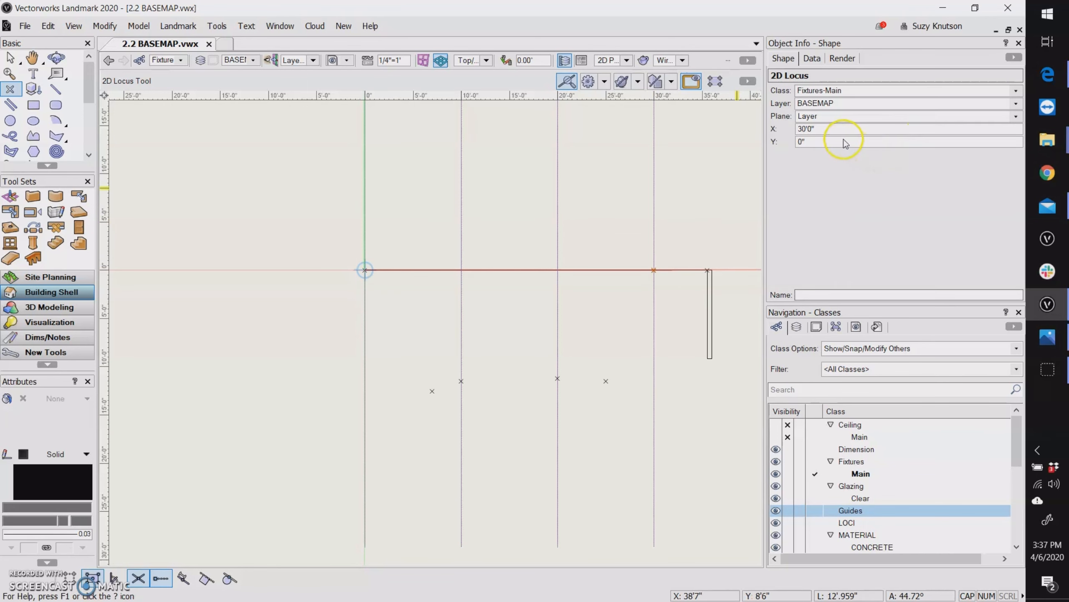
Look up the 30' driveway measurement in the site photo and set the Y coordinate of the locus on that guide to -12'9".
{"action": "left_click", "coordinate": [845, 143]}
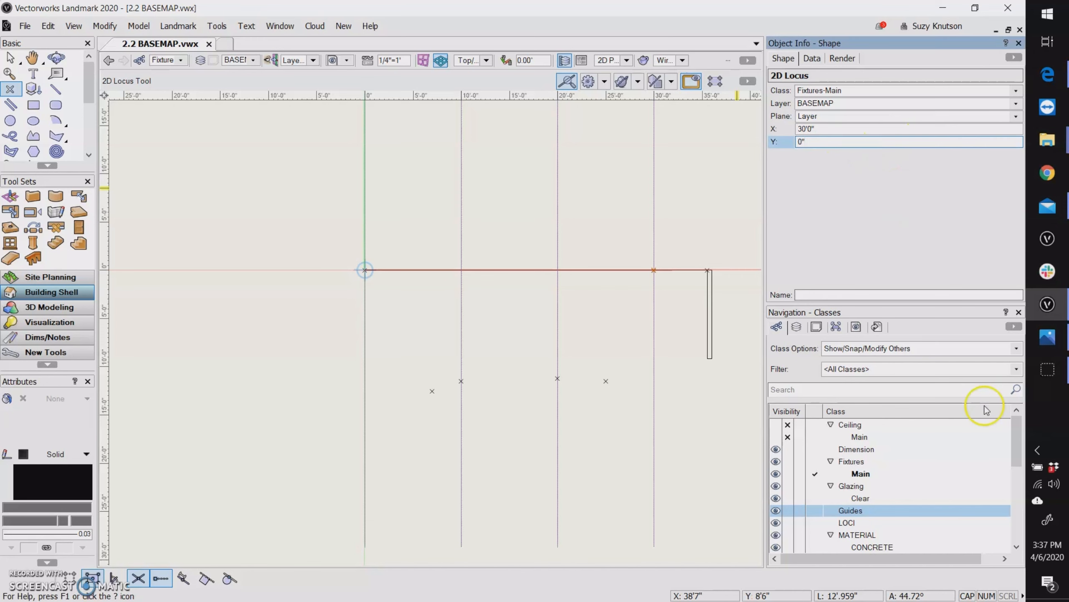
{"action": "left_click", "coordinate": [1047, 338]}
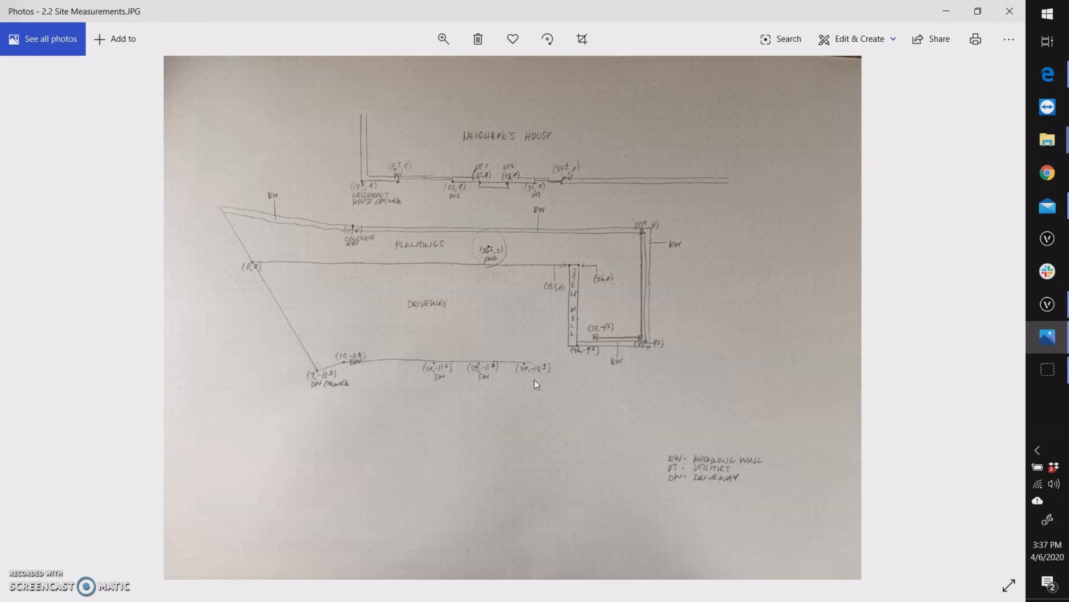
{"action": "left_click", "coordinate": [1047, 304]}
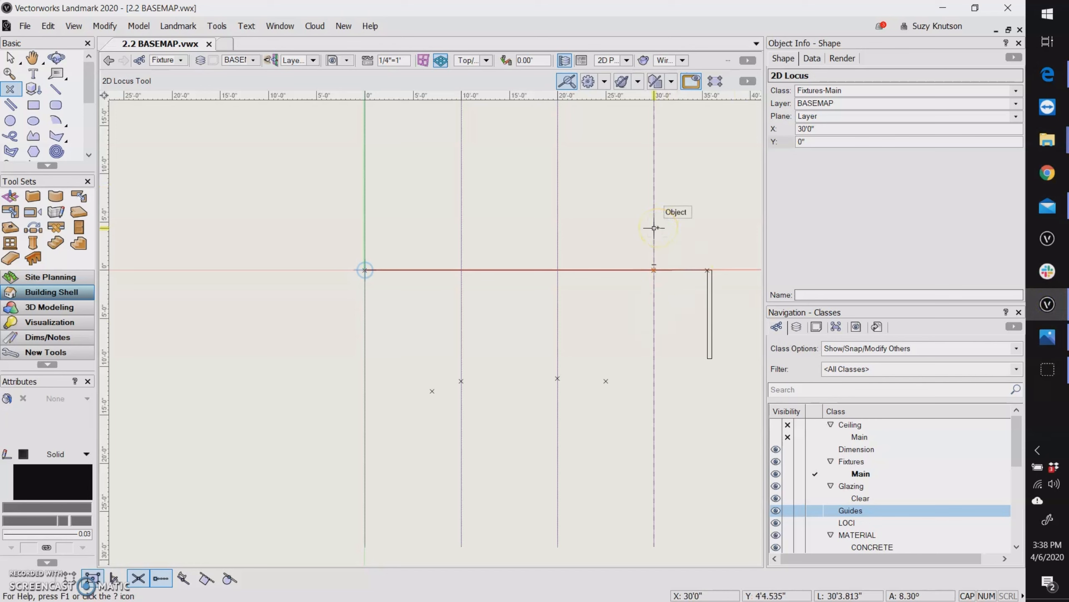
{"action": "left_click", "coordinate": [823, 141]}
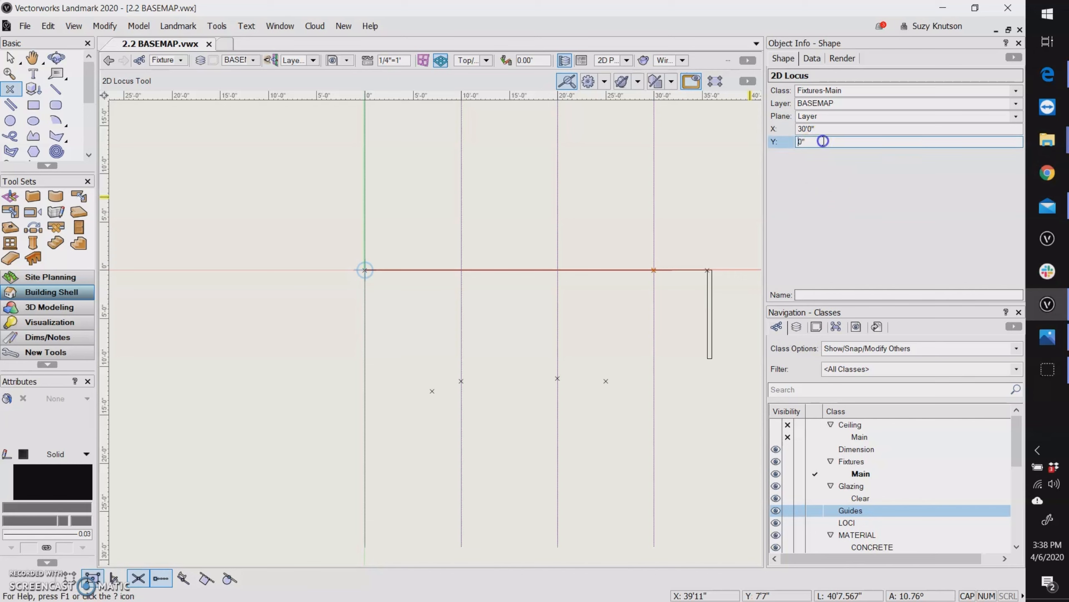
{"action": "type", "text": "-"}
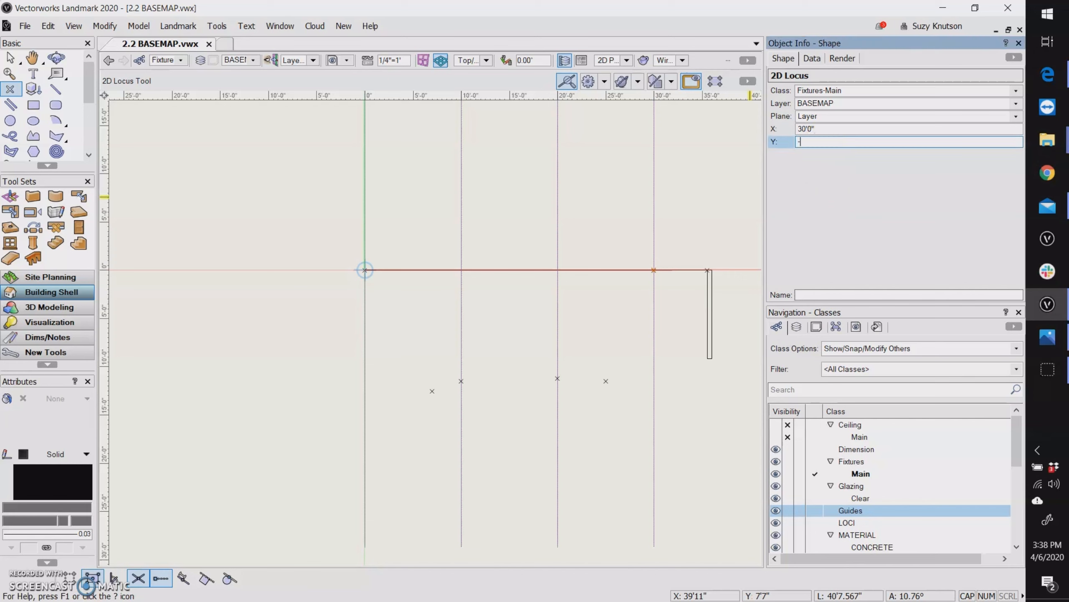
{"action": "type", "text": "12'9"}
{"action": "key", "text": "Return"}
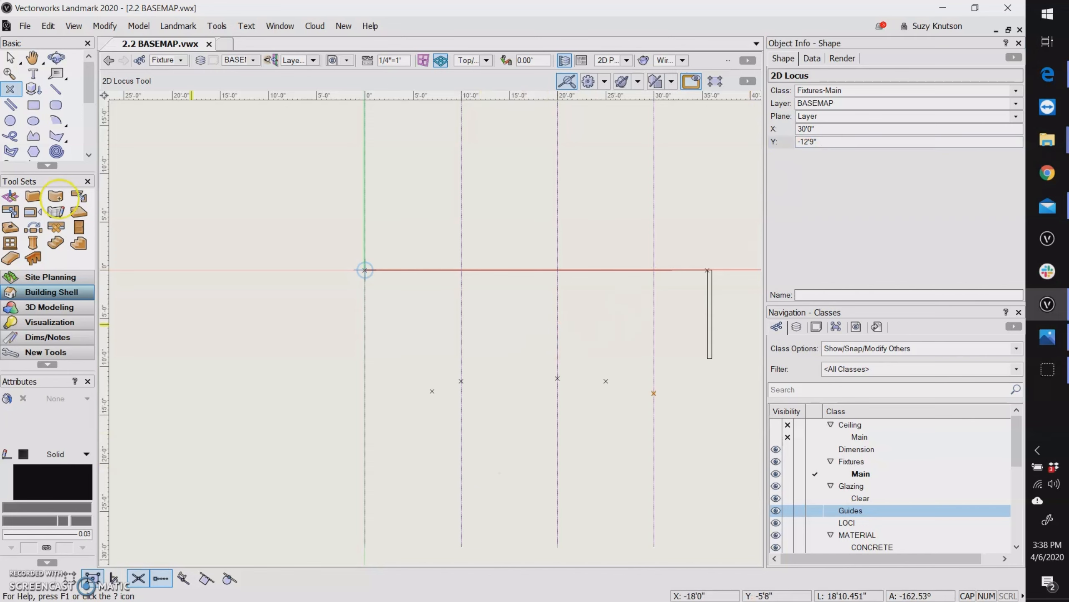
Trace the driveway edge with a Bezier-vertex polyline through the plotted loci, from the one at X 7' to the one at X 30'.
{"action": "left_click", "coordinate": [33, 136]}
{"action": "left_click", "coordinate": [137, 81]}
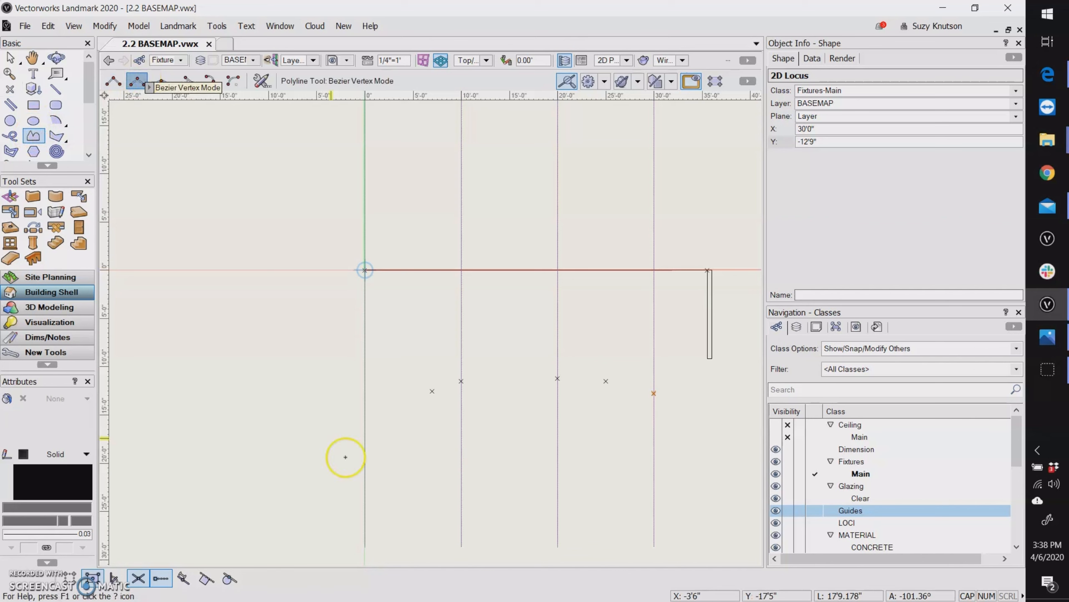
{"action": "left_click", "coordinate": [432, 391]}
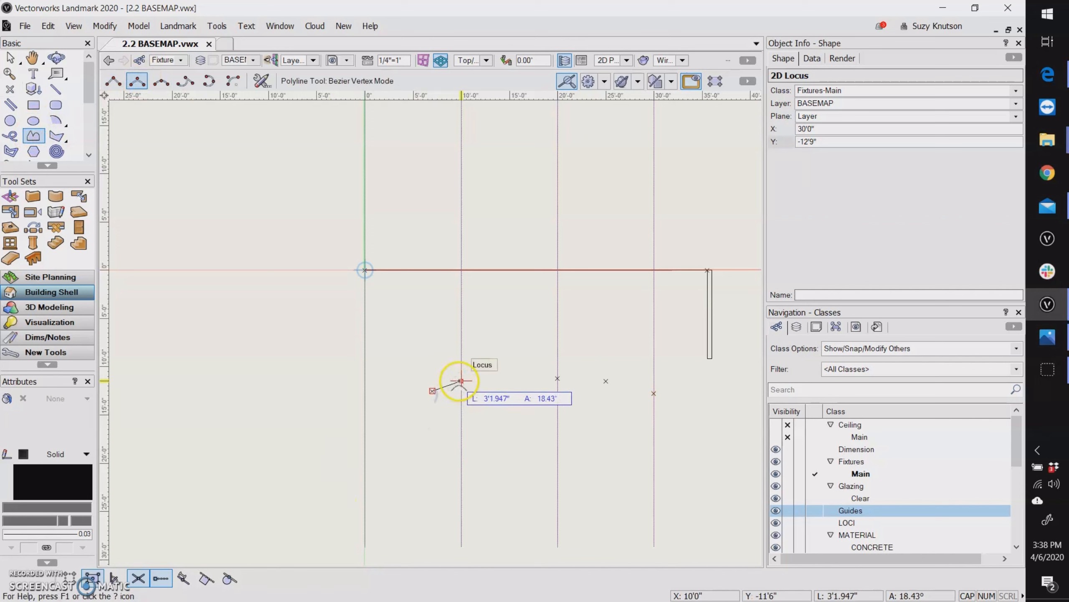
{"action": "left_click", "coordinate": [461, 380]}
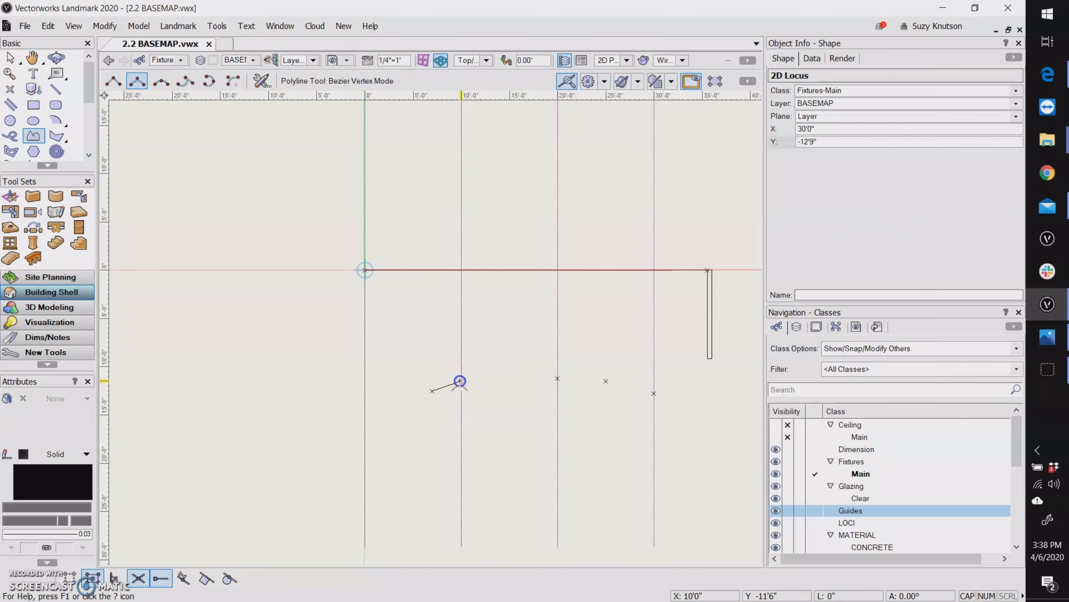
{"action": "left_click", "coordinate": [557, 377]}
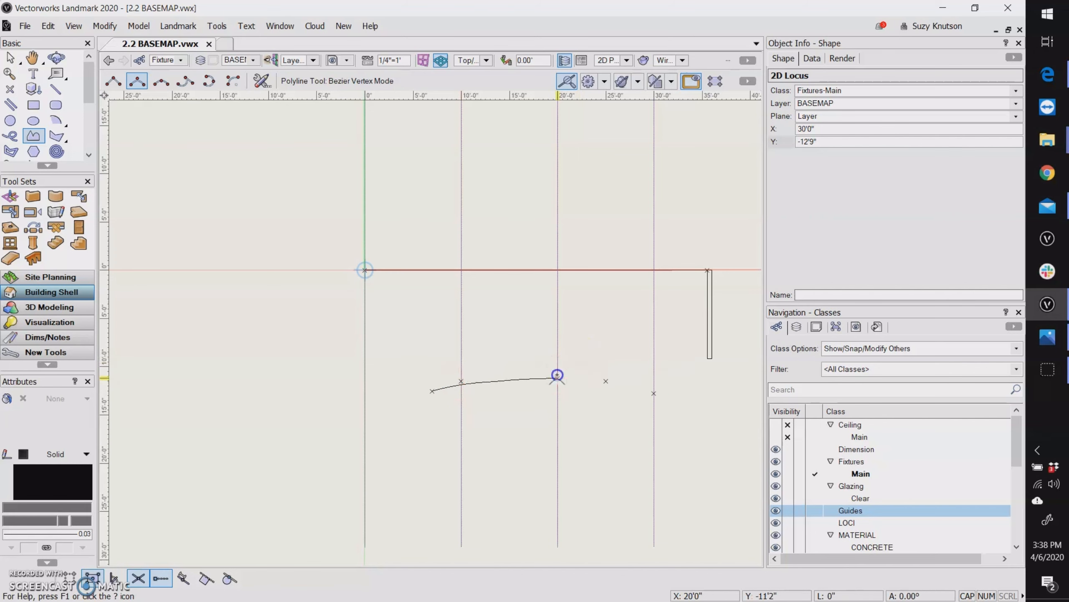
{"action": "double_click", "coordinate": [653, 393]}
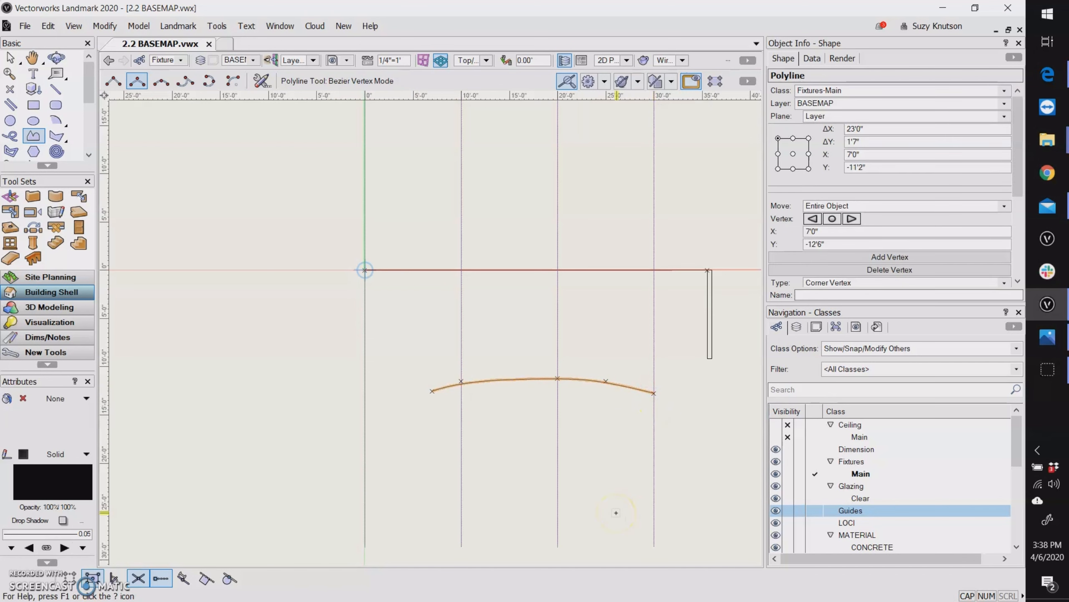
Reshape the driveway polyline by moving its vertex at the 10' guide slightly upward, and deselect the polyline.
{"action": "key", "text": "shift+r"}
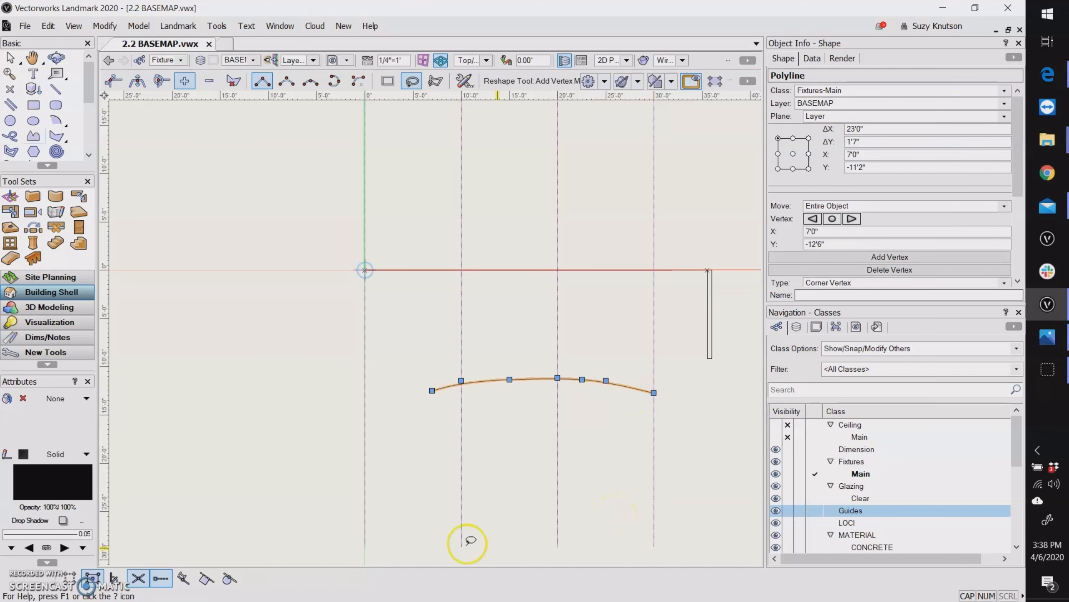
{"action": "left_click", "coordinate": [113, 80]}
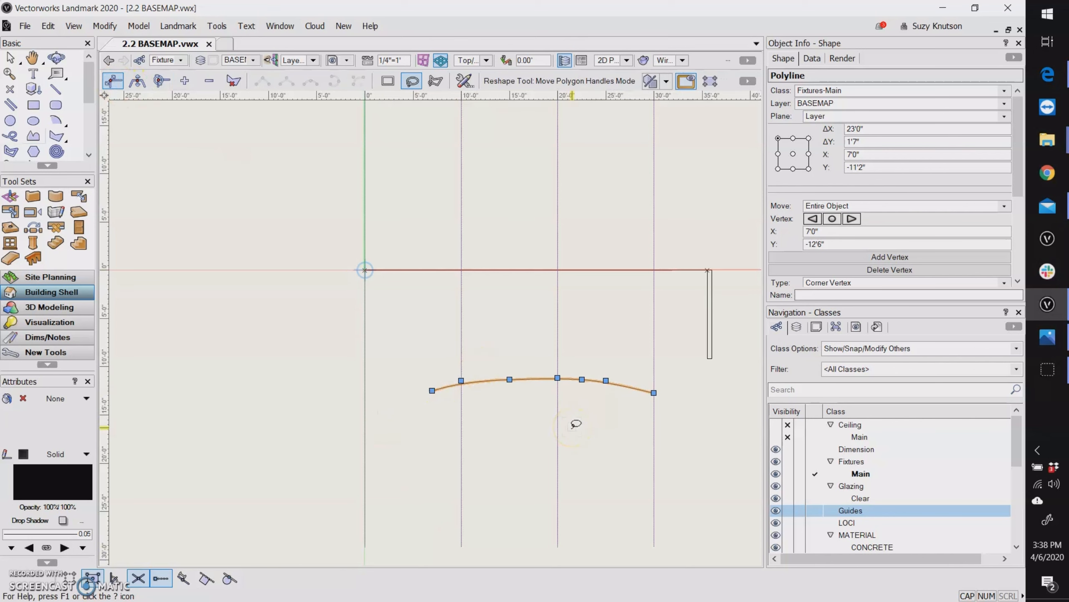
{"action": "scroll", "coordinate": [576, 424], "scroll_direction": "up", "scroll_amount": 2}
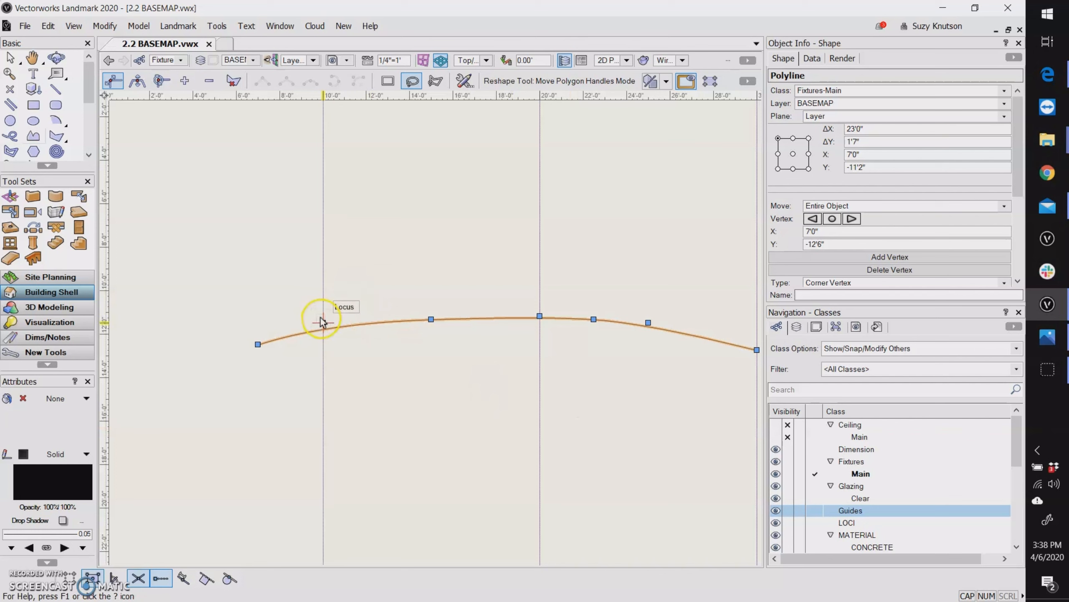
{"action": "left_click_drag", "start_coordinate": [323, 322], "coordinate": [323, 314]}
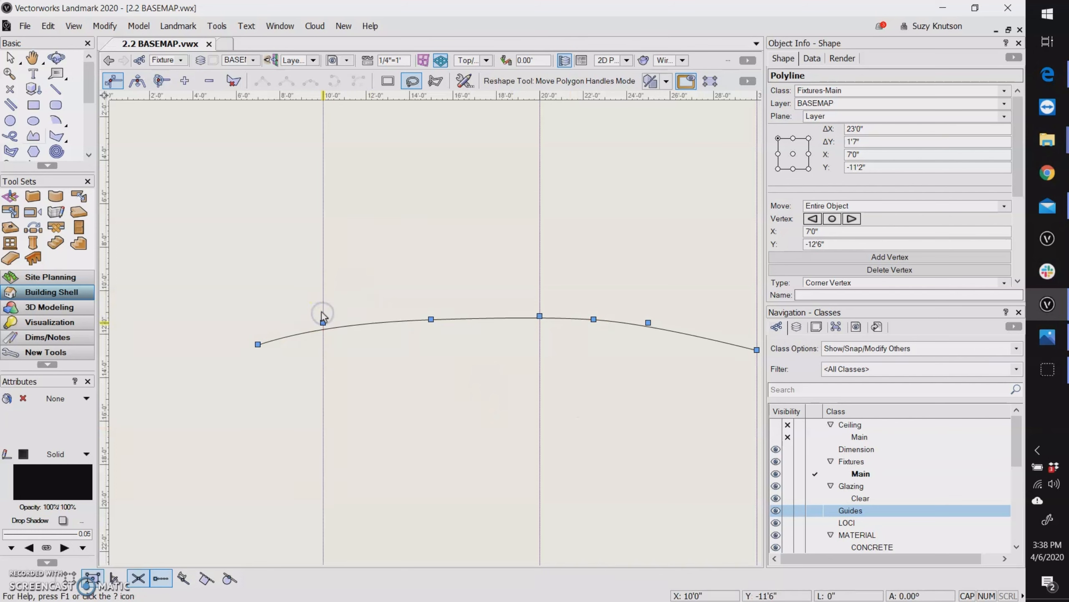
{"action": "scroll", "coordinate": [271, 398], "scroll_direction": "down", "scroll_amount": 4}
{"action": "left_click", "coordinate": [297, 427]}
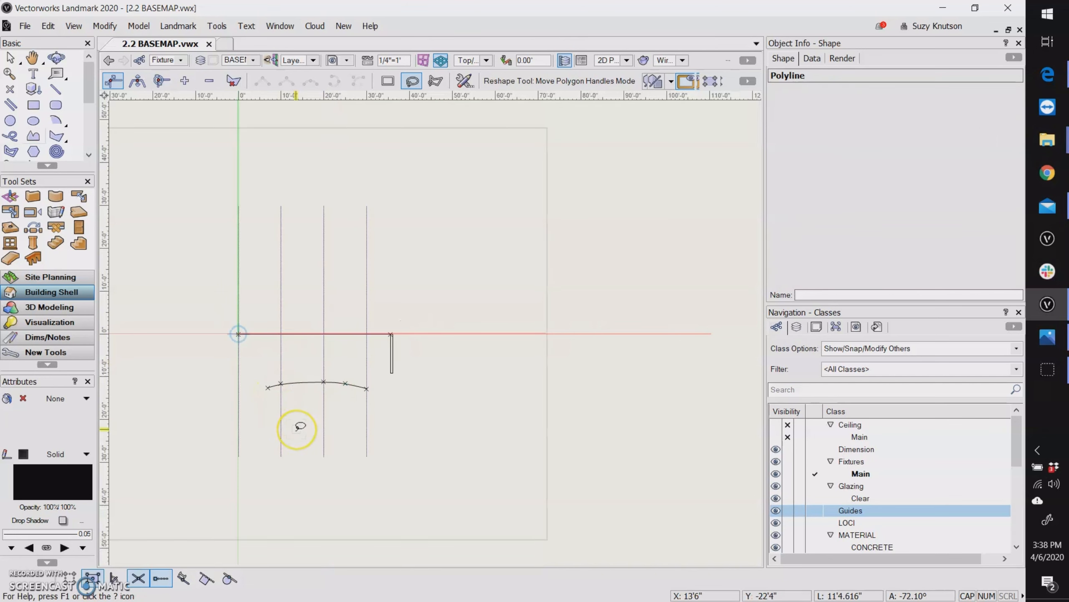
Draw an unconstrained line from the origin to the driveway edge's first locus at X 7', and deselect it.
{"action": "left_click", "coordinate": [56, 89]}
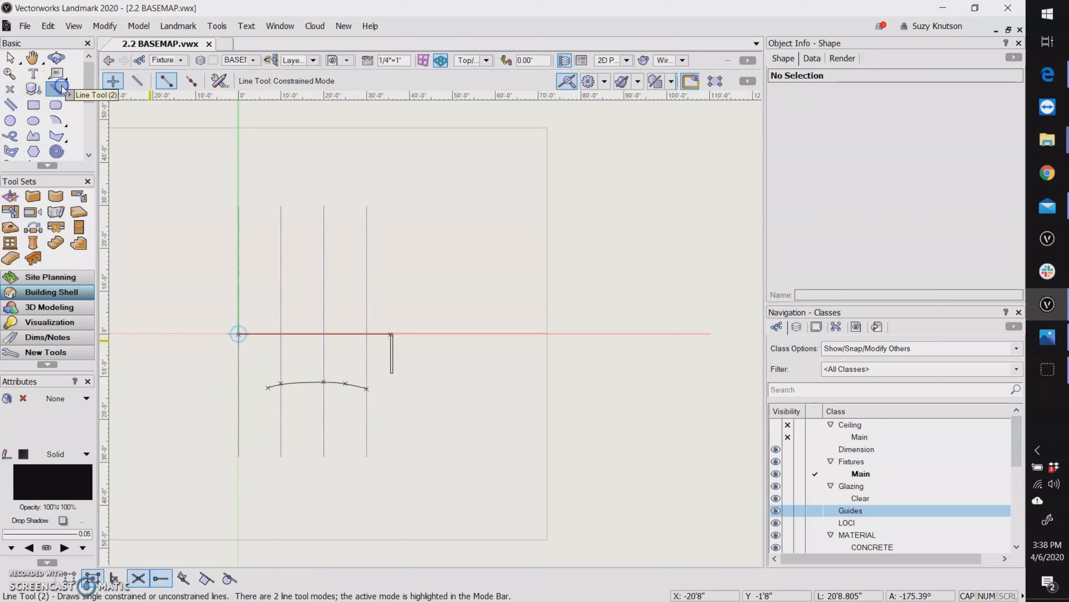
{"action": "left_click", "coordinate": [137, 82]}
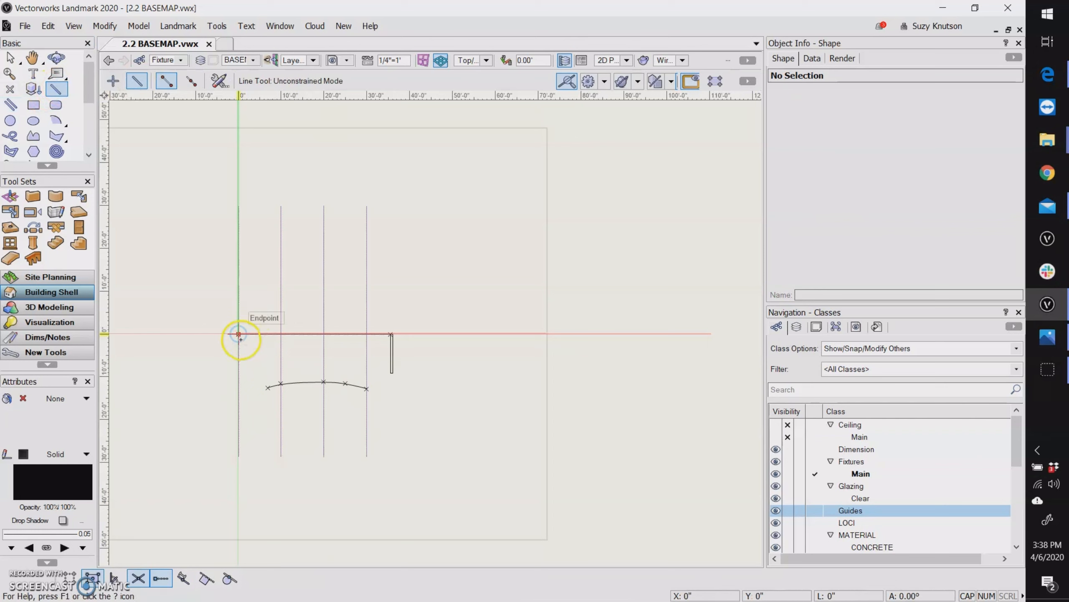
{"action": "left_click", "coordinate": [238, 334]}
{"action": "left_click", "coordinate": [268, 387]}
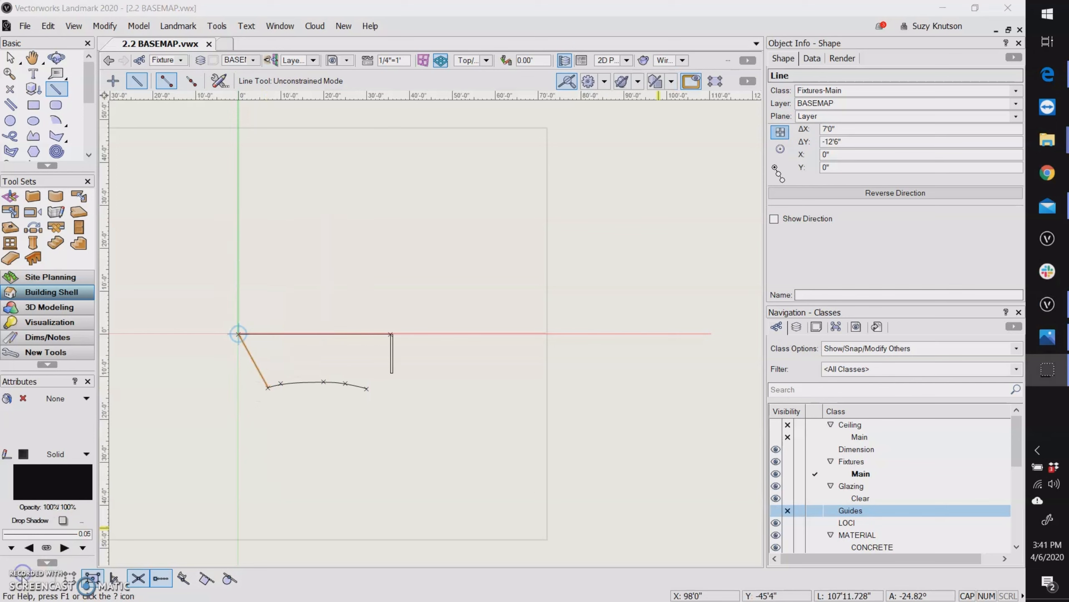
{"action": "key", "text": "Escape"}
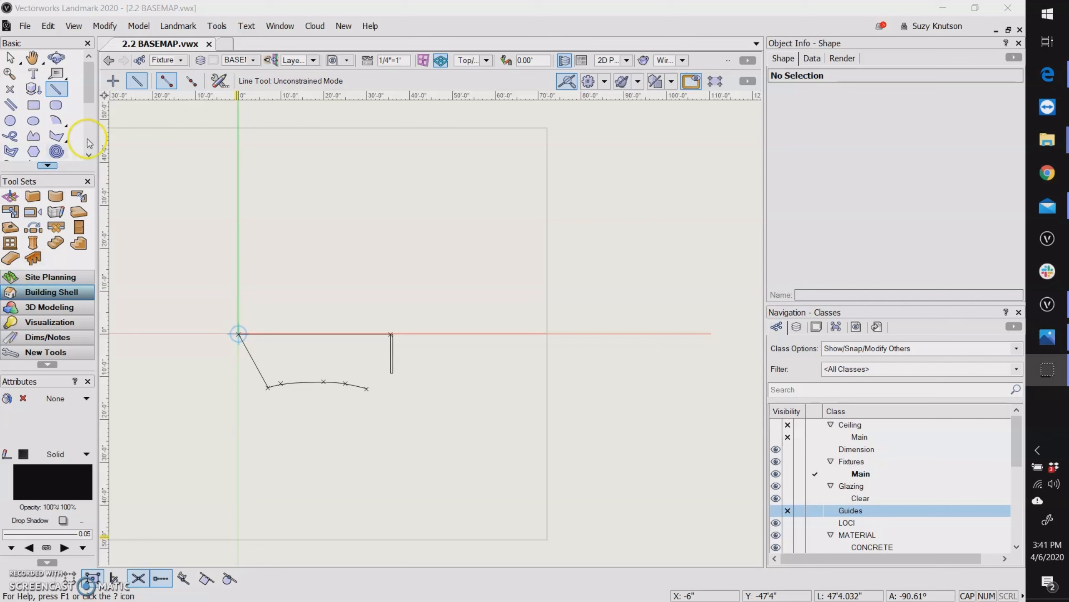
Draw a corner-to-corner rectangle 30' wide and 20' high above the baseline, and delete it.
{"action": "left_click", "coordinate": [33, 106]}
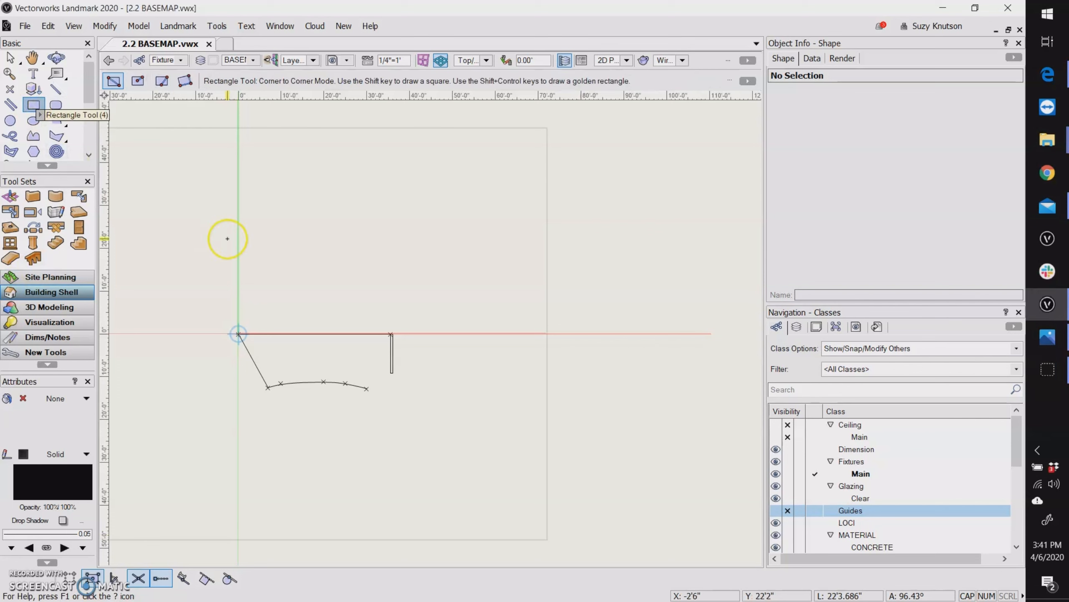
{"action": "left_click", "coordinate": [208, 210]}
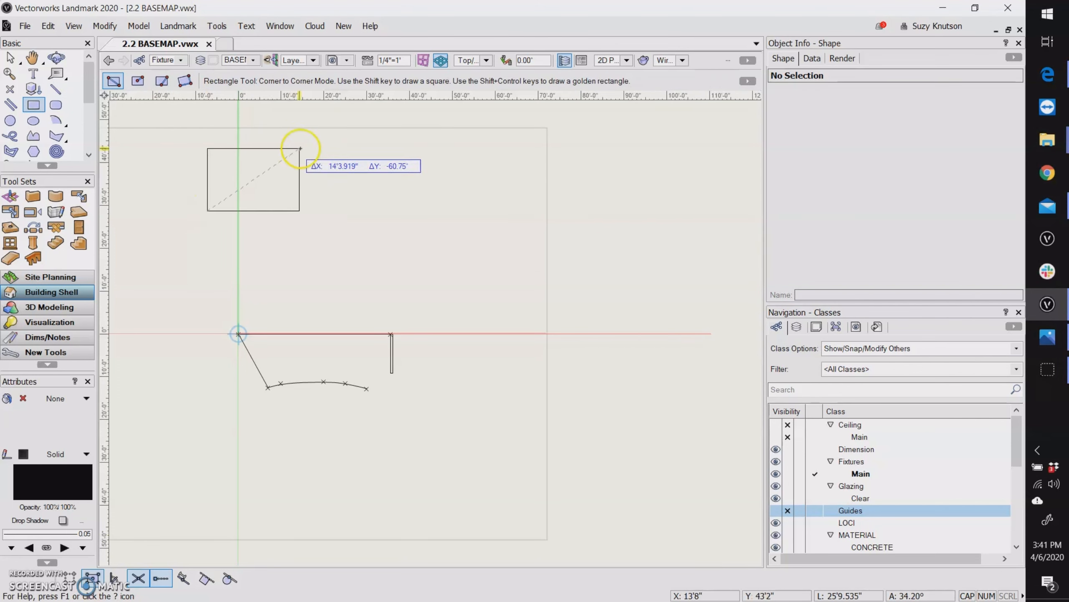
{"action": "key", "text": "Tab"}
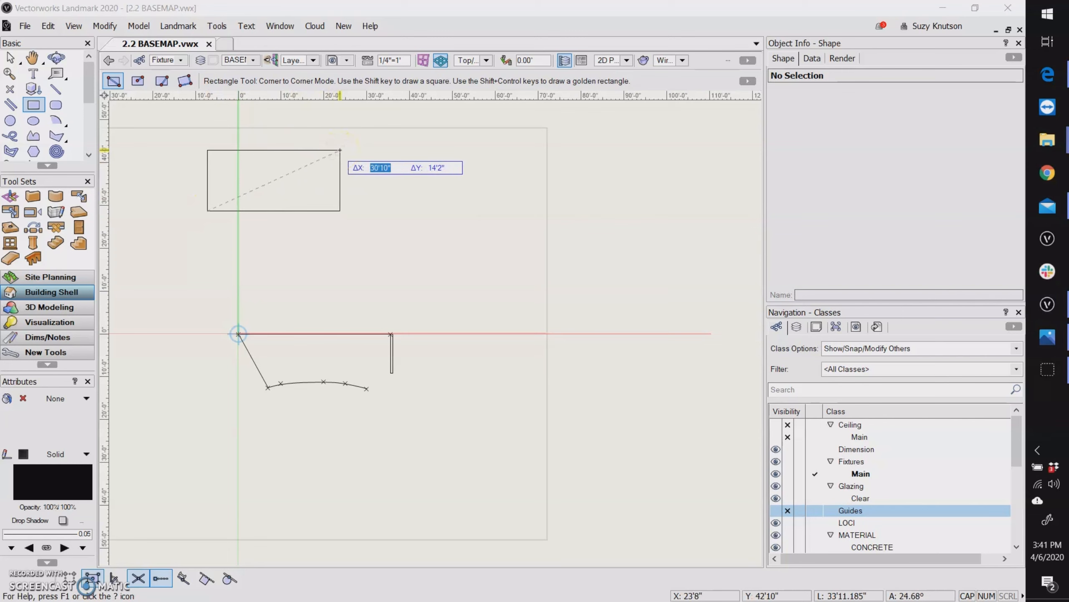
{"action": "type", "text": "30"}
{"action": "key", "text": "Tab"}
{"action": "type", "text": "20'"}
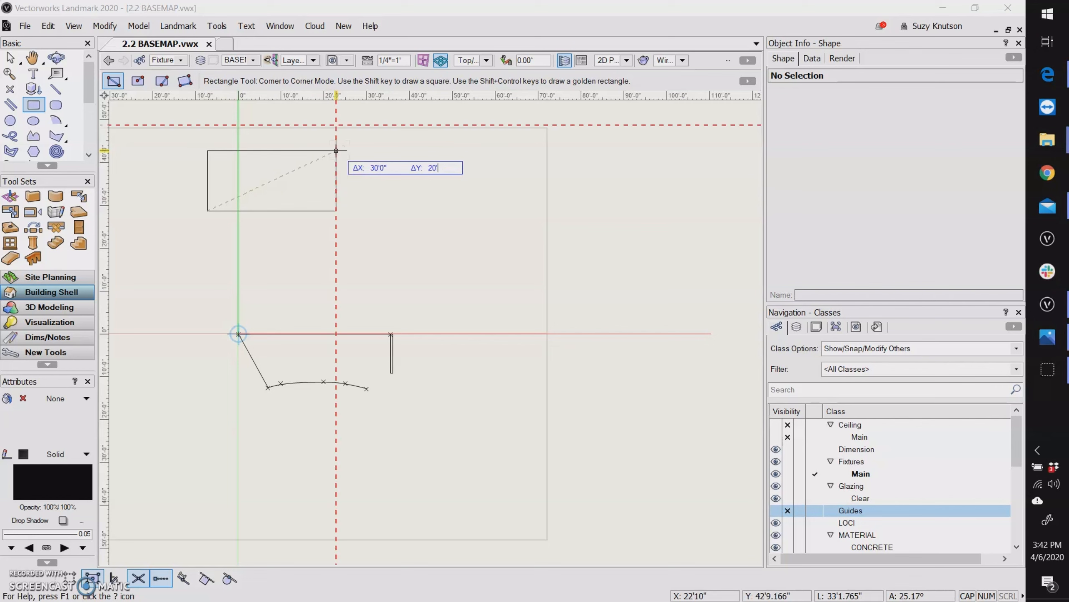
{"action": "key", "text": "Return"}
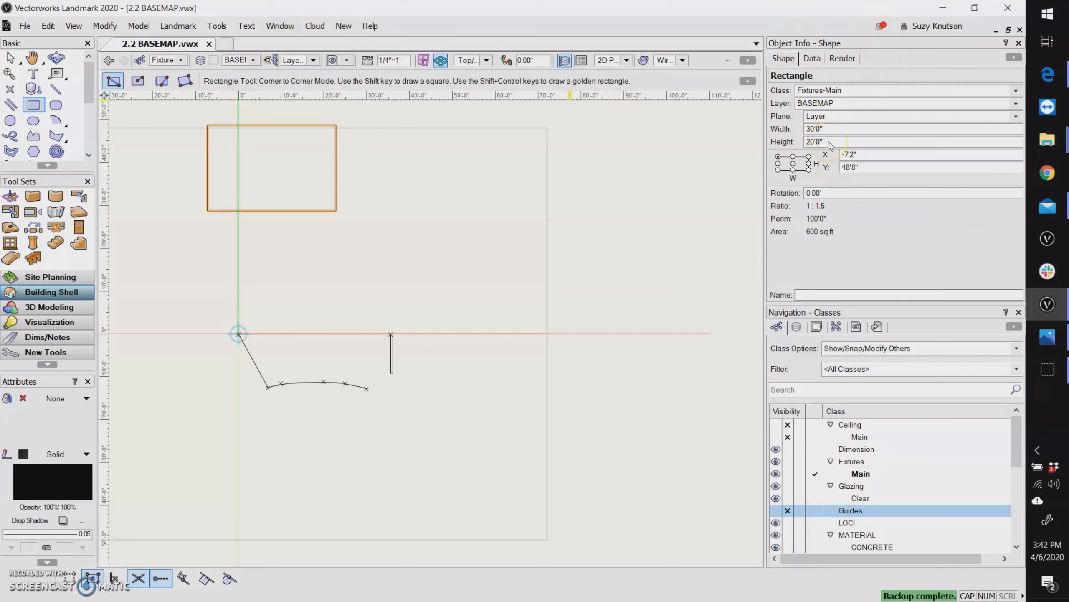
{"action": "key", "text": "Delete"}
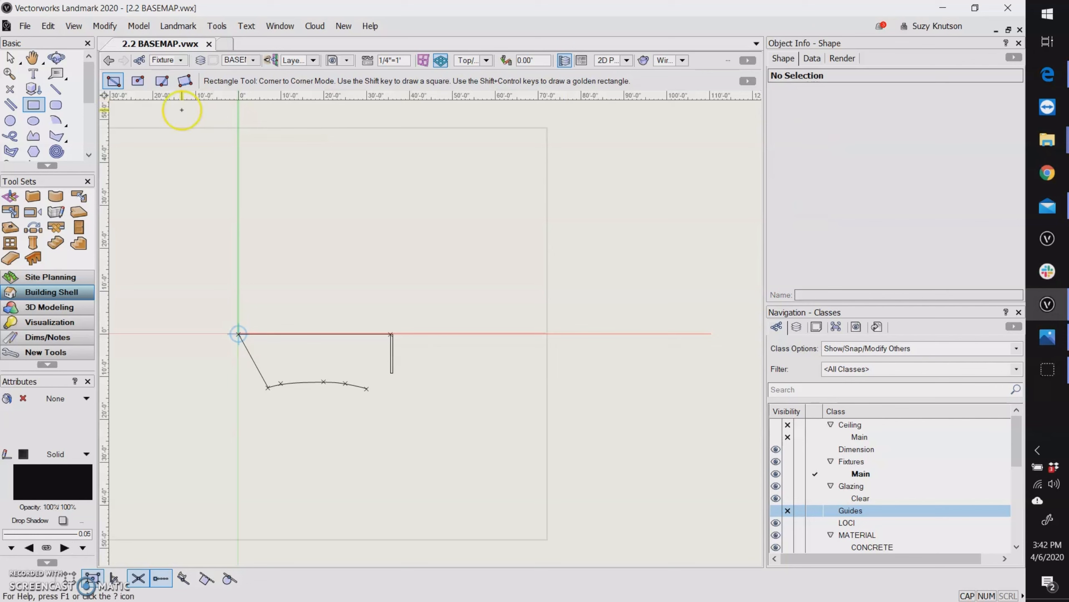
Define a new rectangle numerically in class None with a width of 15' and a height of 15'.
{"action": "double_click", "coordinate": [32, 108]}
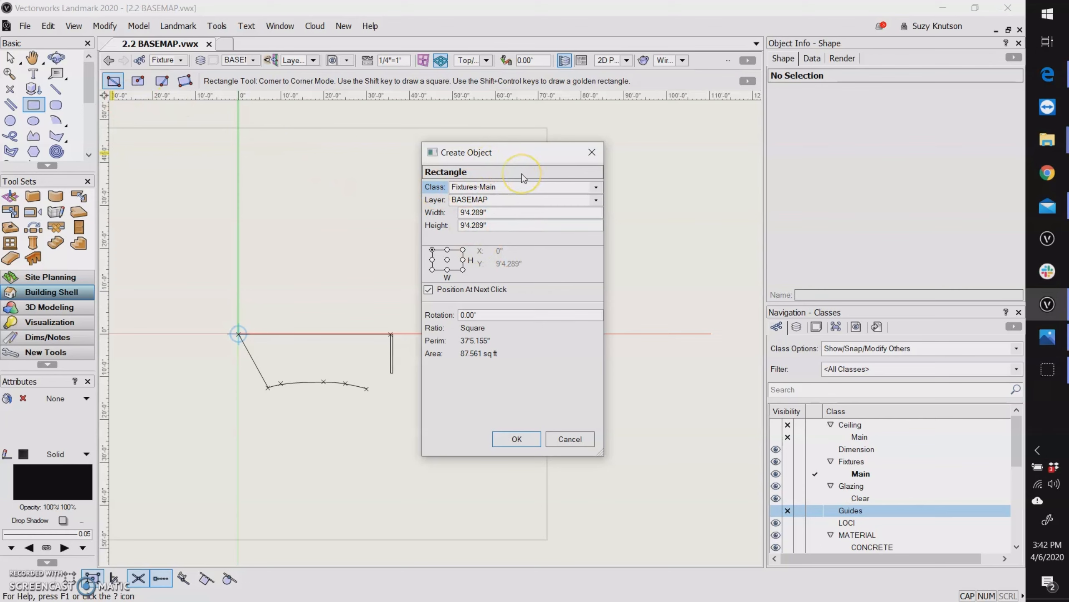
{"action": "left_click", "coordinate": [501, 153]}
{"action": "left_click", "coordinate": [593, 188]}
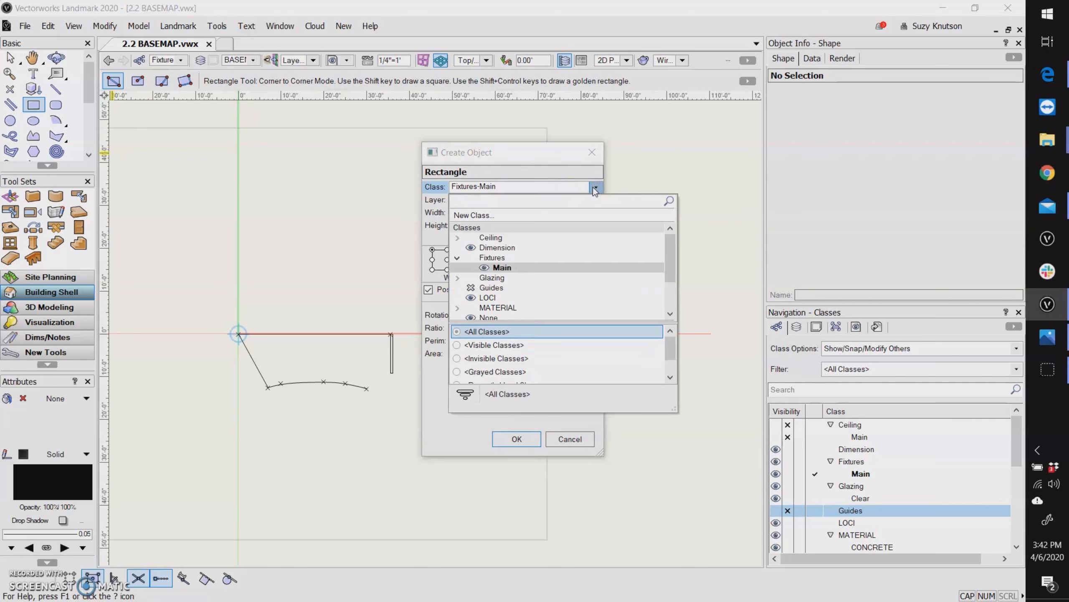
{"action": "type", "text": "NON"}
{"action": "left_click", "coordinate": [552, 237]}
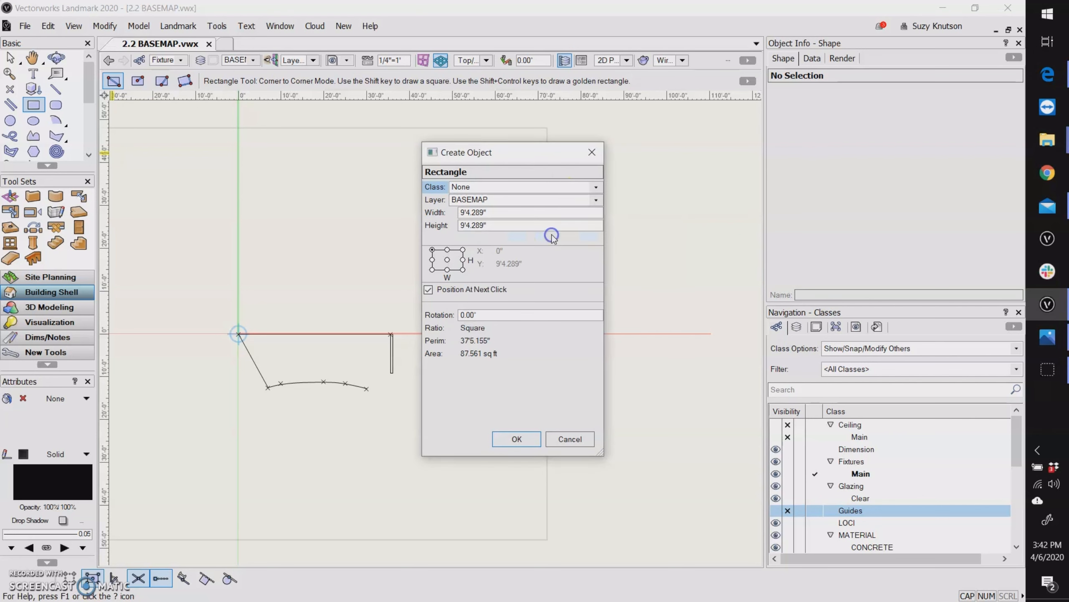
{"action": "left_click", "coordinate": [494, 212]}
{"action": "left_click_drag", "start_coordinate": [494, 212], "coordinate": [446, 213]}
{"action": "type", "text": "15'"}
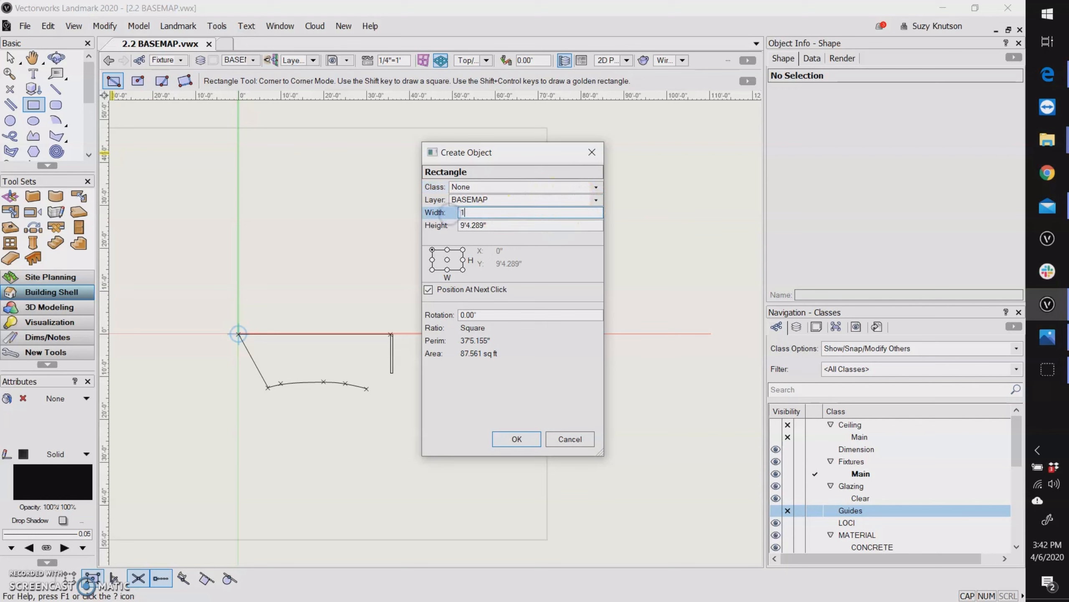
{"action": "key", "text": "Tab"}
{"action": "type", "text": "15'"}
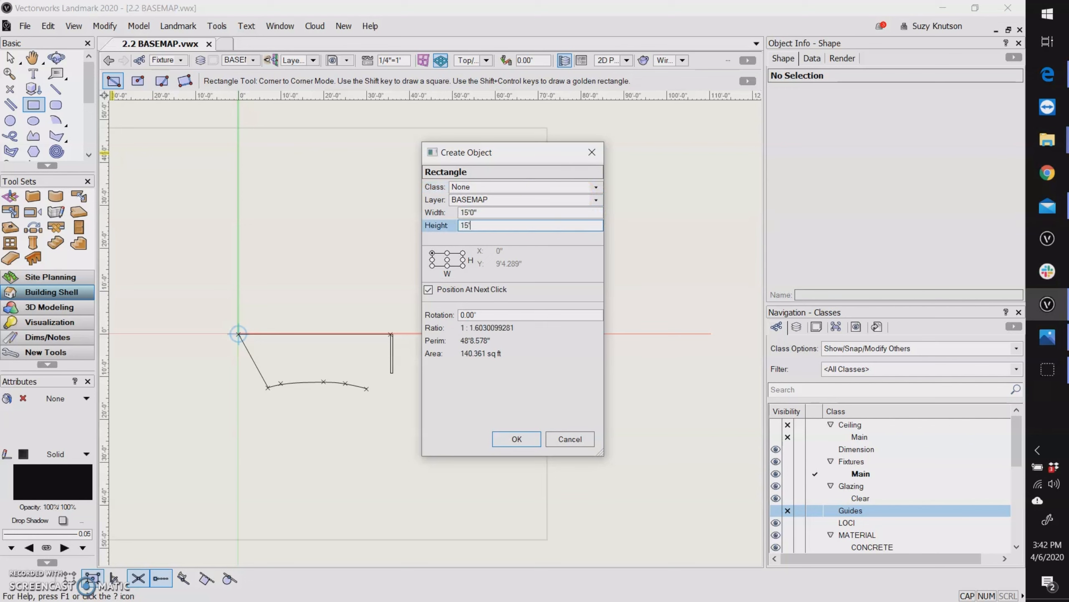
{"action": "key", "text": "Tab"}
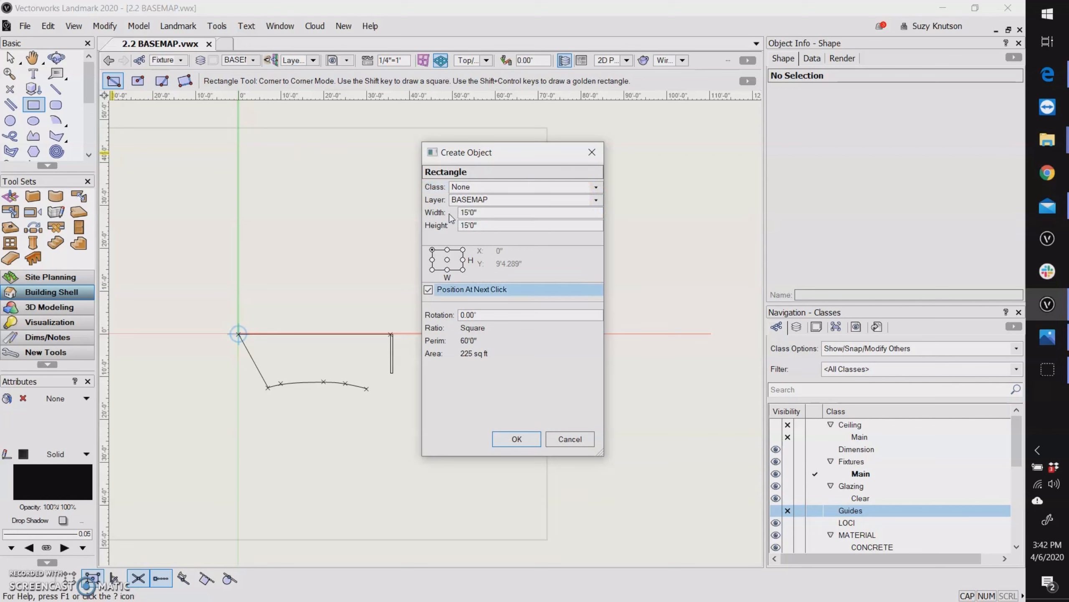
Anchor the 15' square at its center, place it on the origin, and undo the placement.
{"action": "left_click", "coordinate": [447, 260]}
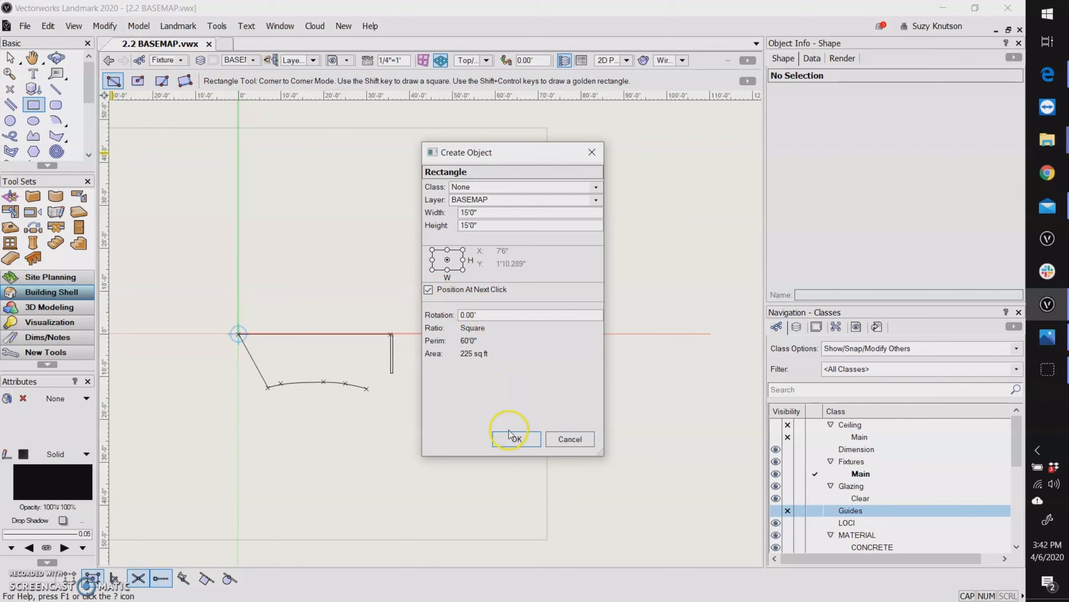
{"action": "left_click", "coordinate": [518, 439]}
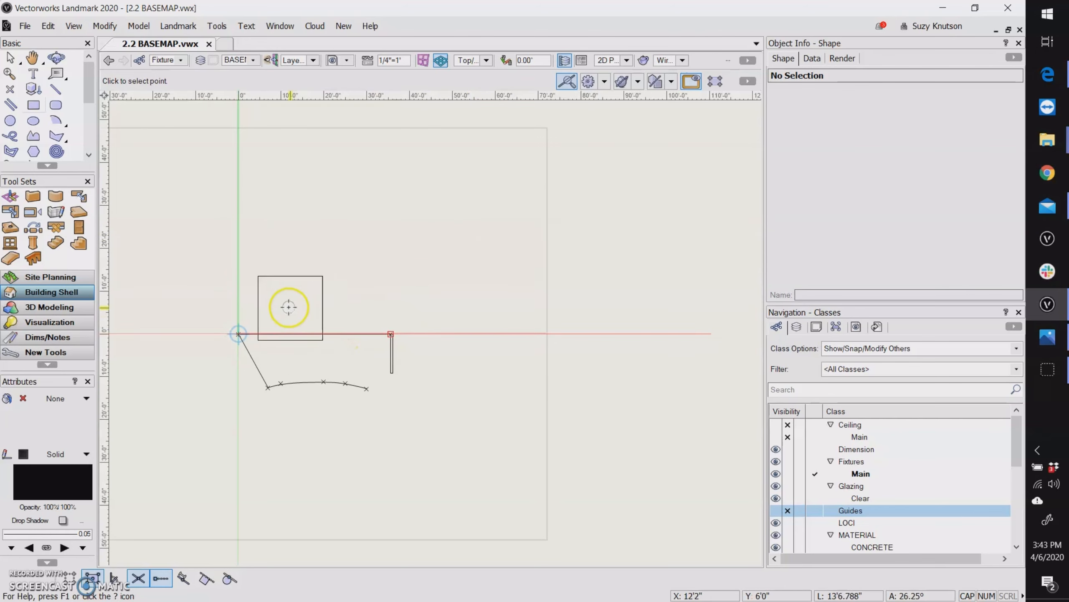
{"action": "left_click", "coordinate": [238, 334]}
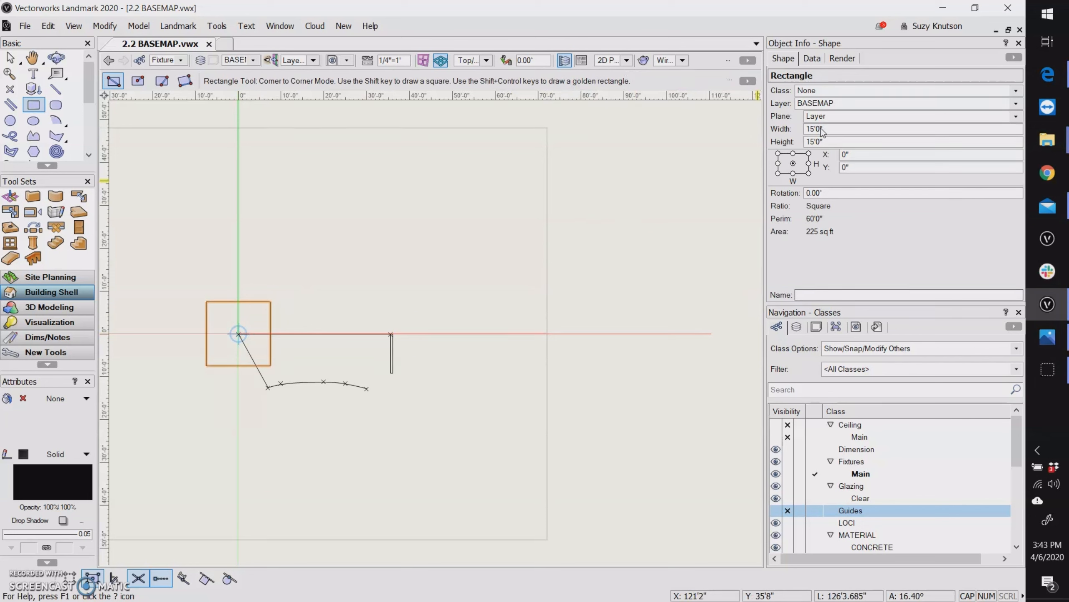
{"action": "key", "text": "ctrl+z"}
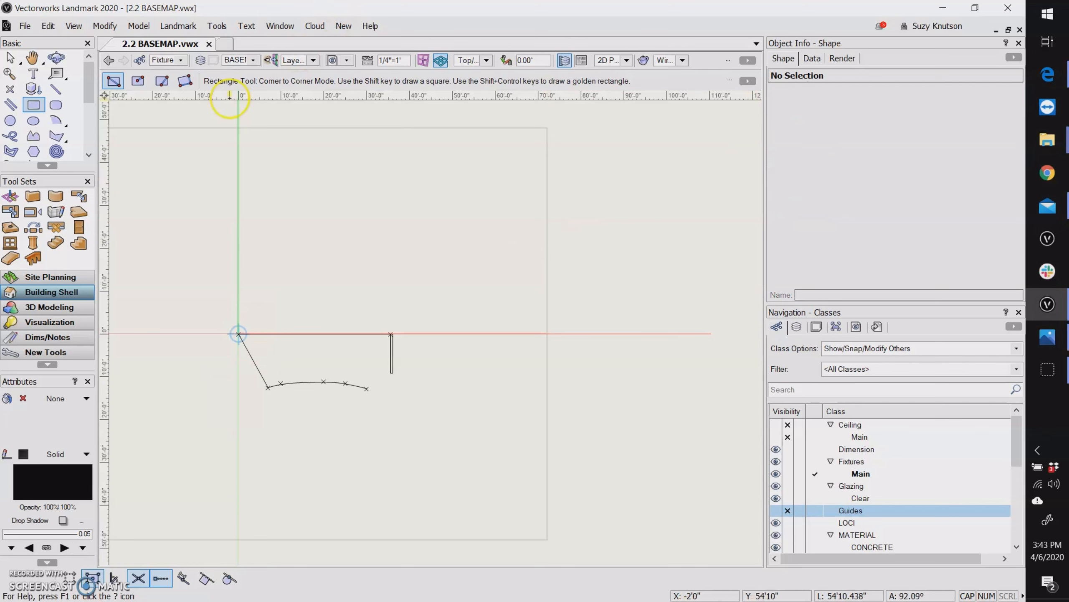
Define a new line numerically in class None on the BASEMAP layer with a ΔX of 20'.
{"action": "double_click", "coordinate": [56, 89]}
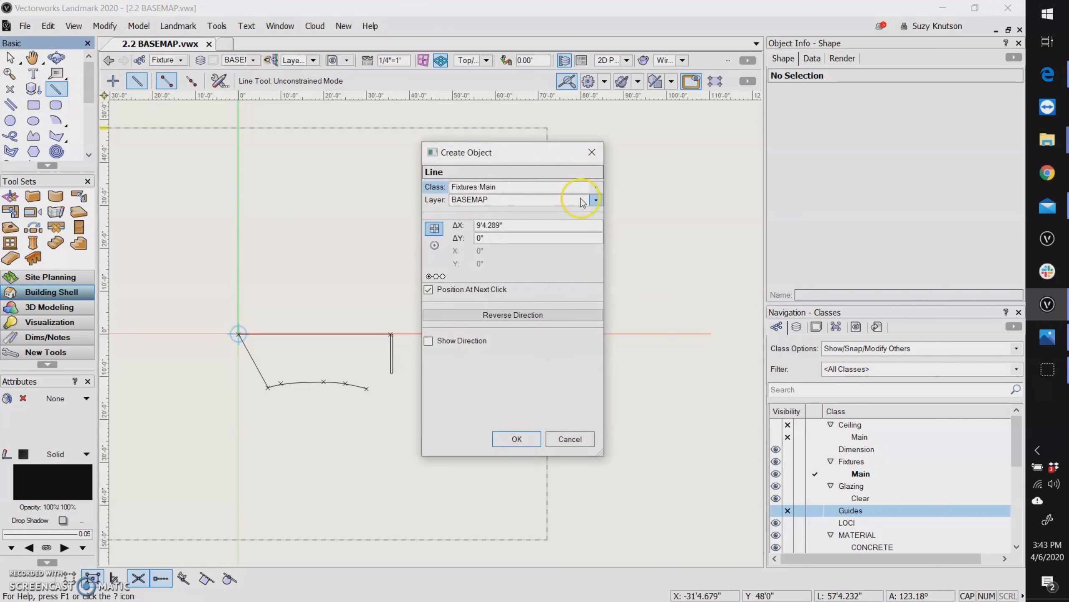
{"action": "left_click", "coordinate": [597, 189]}
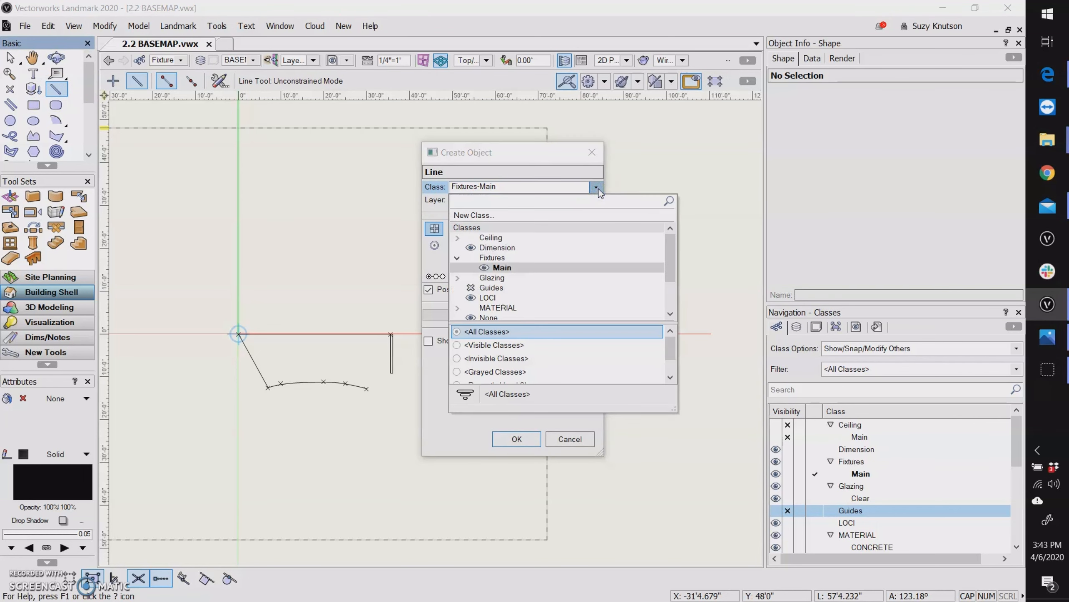
{"action": "type", "text": "NON"}
{"action": "left_click", "coordinate": [569, 237]}
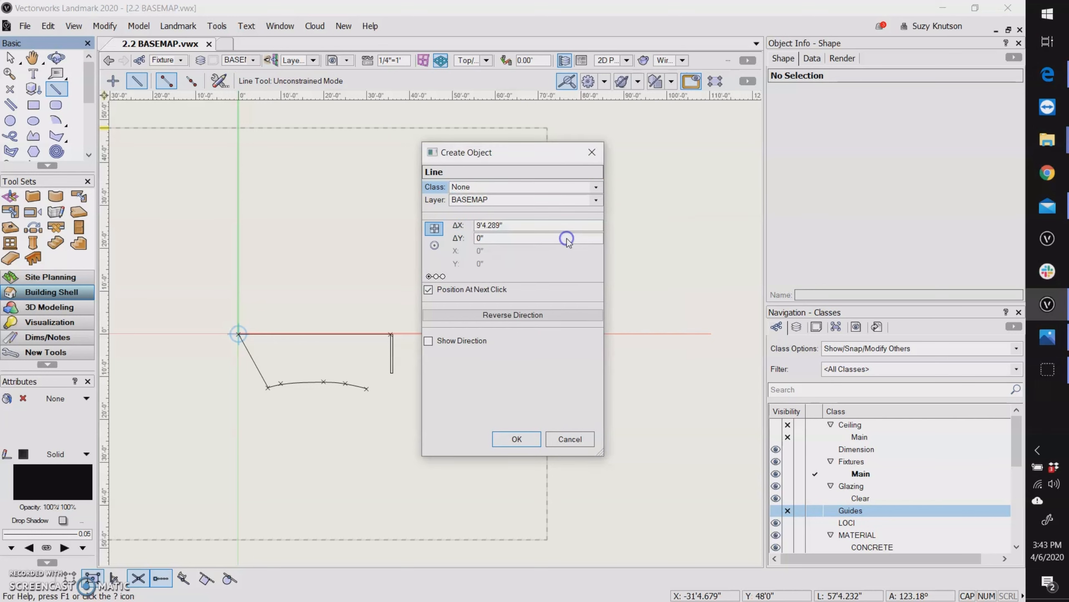
{"action": "double_click", "coordinate": [525, 230]}
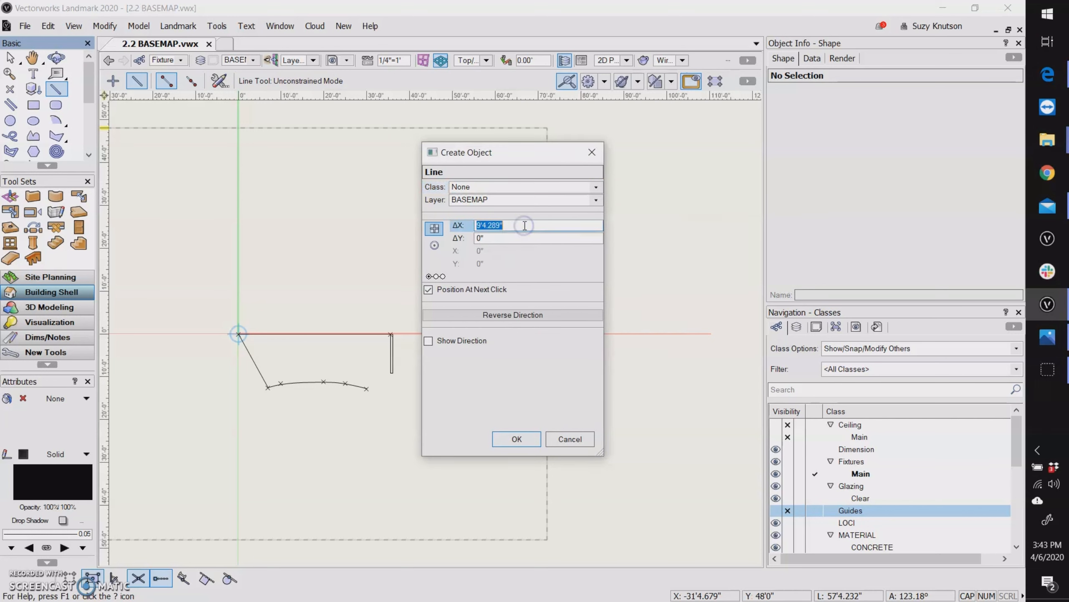
{"action": "type", "text": "20'"}
Anchor the 20' line at its far endpoint, place it on the origin, and undo the placement.
{"action": "left_click", "coordinate": [442, 276]}
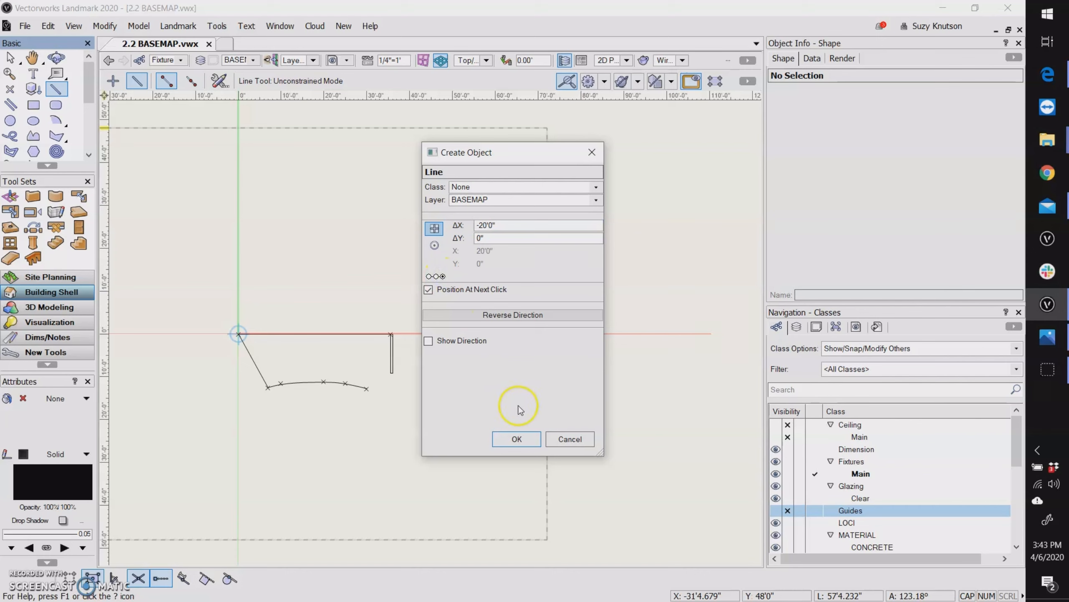
{"action": "left_click", "coordinate": [512, 438]}
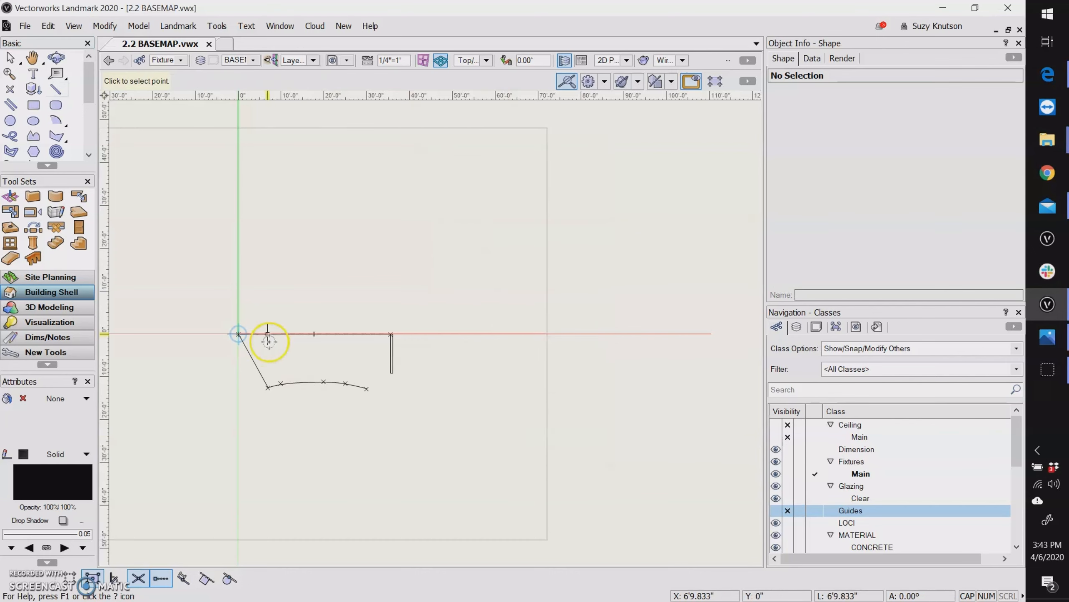
{"action": "left_click", "coordinate": [237, 333]}
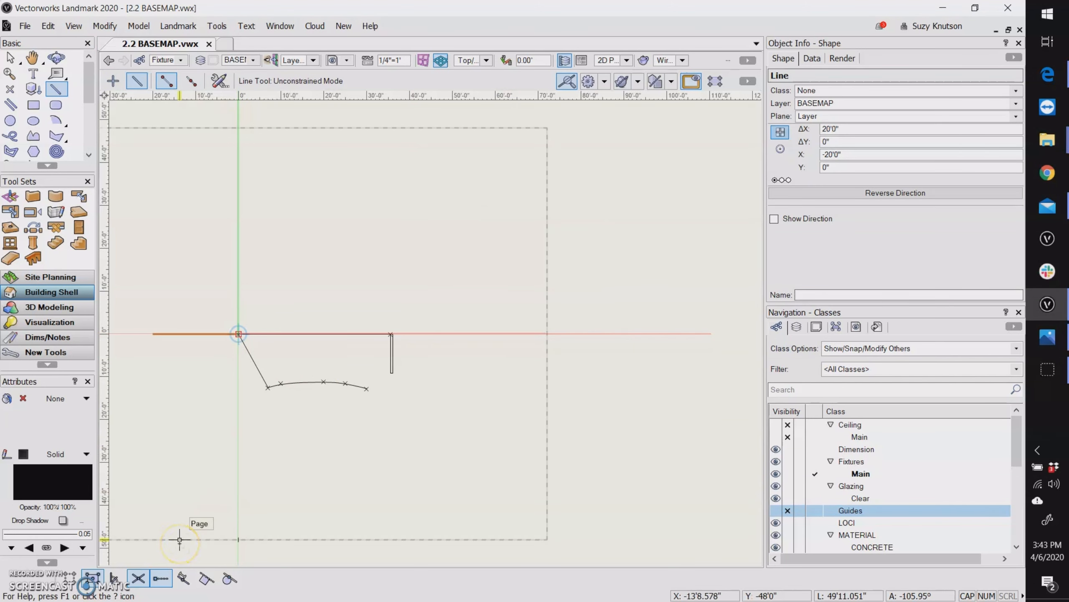
{"action": "key", "text": "ctrl+z"}
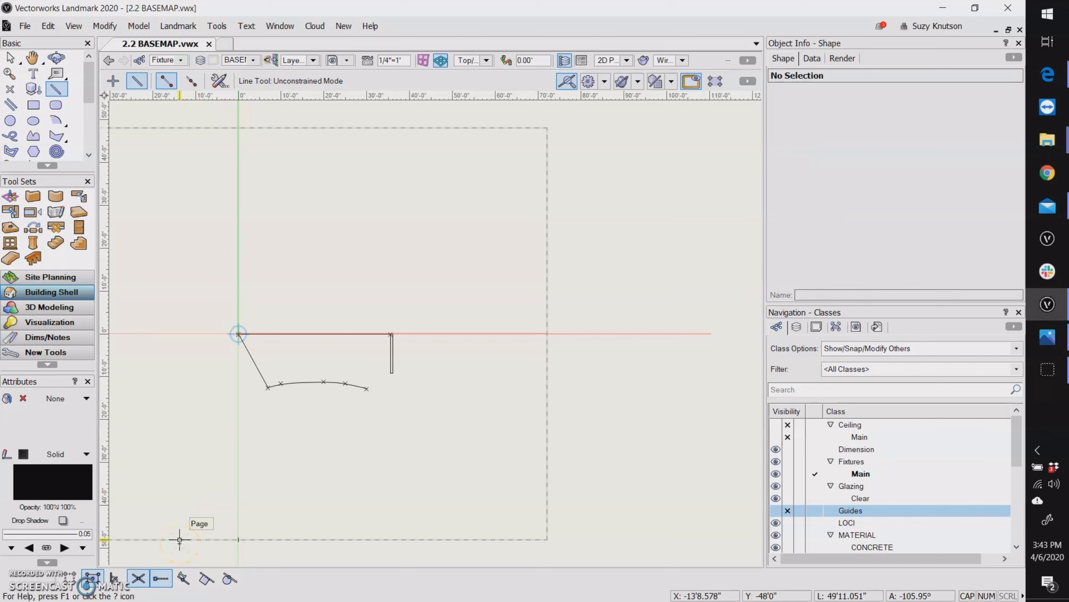
{"action": "left_click", "coordinate": [9, 121]}
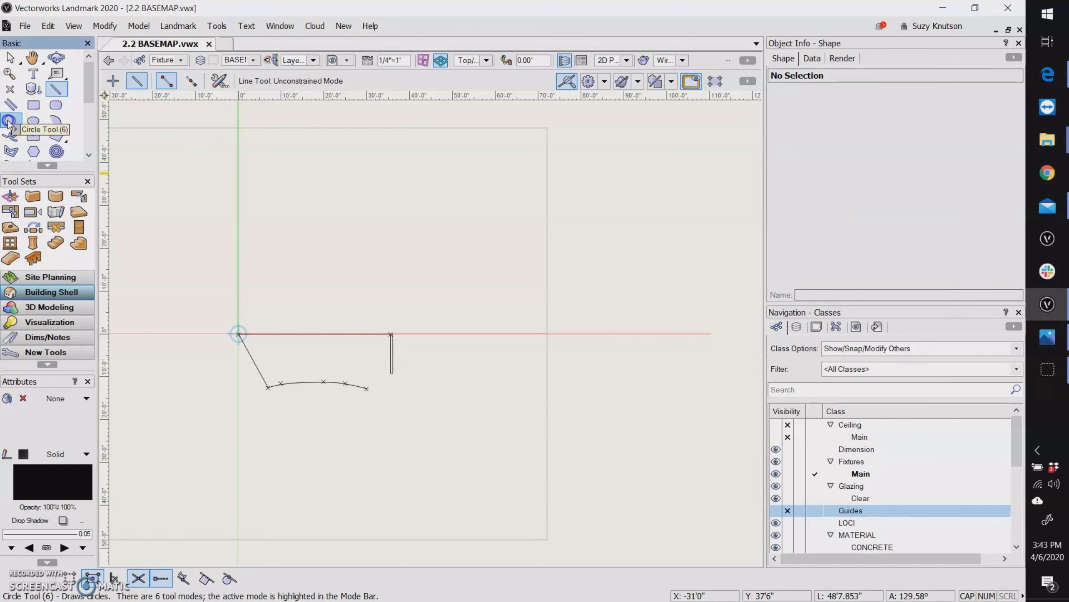
{"action": "double_click", "coordinate": [9, 121]}
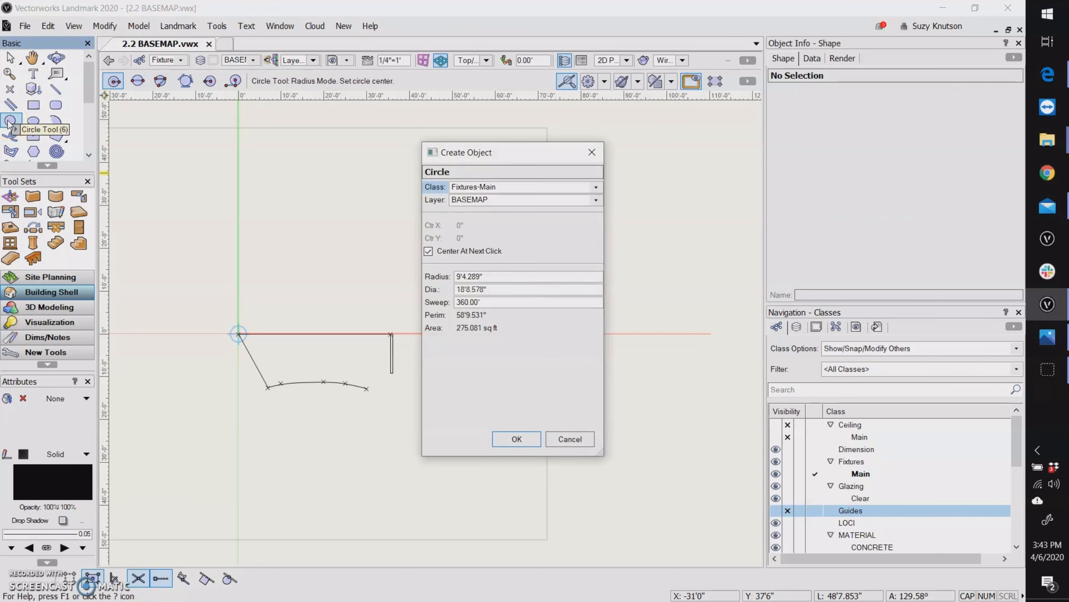
{"action": "left_click", "coordinate": [569, 439]}
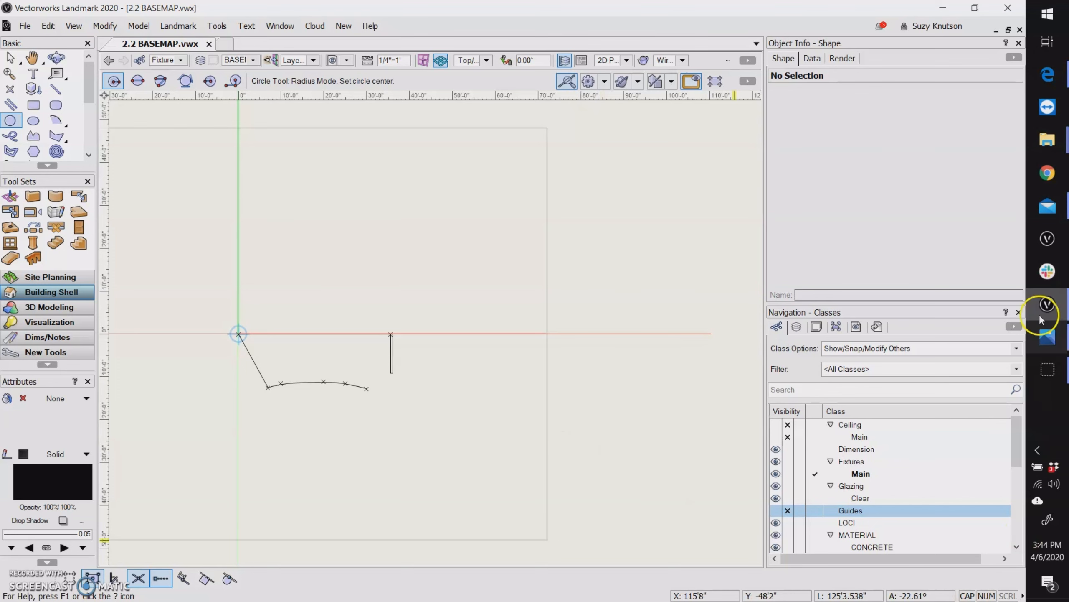
Review the hand-drawn site measurements in Photos, and return to the basemap in Vectorworks.
{"action": "left_click", "coordinate": [1044, 336]}
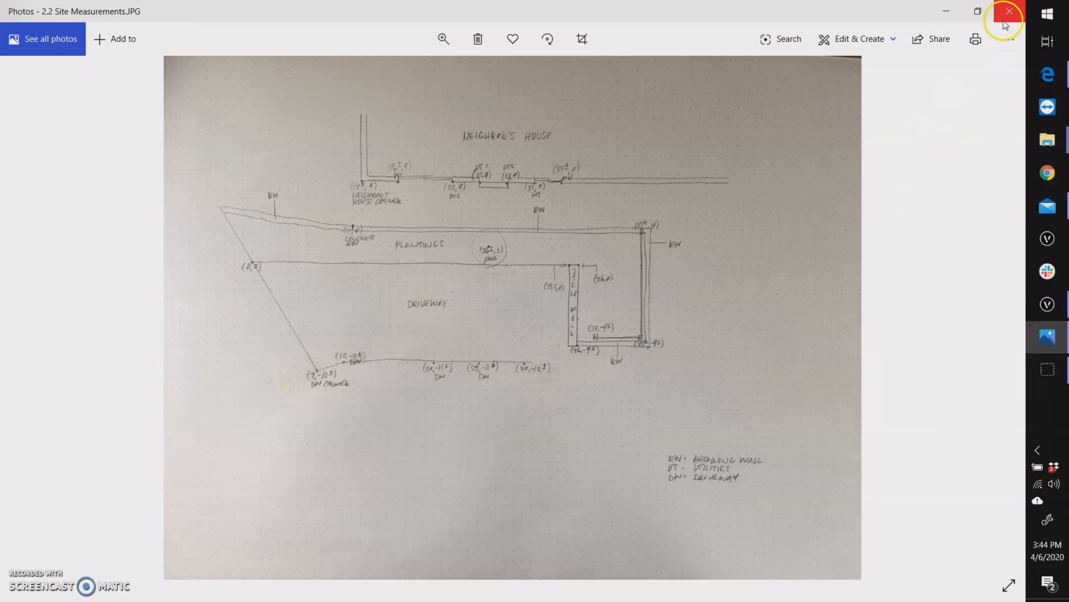
{"action": "left_click", "coordinate": [1048, 304]}
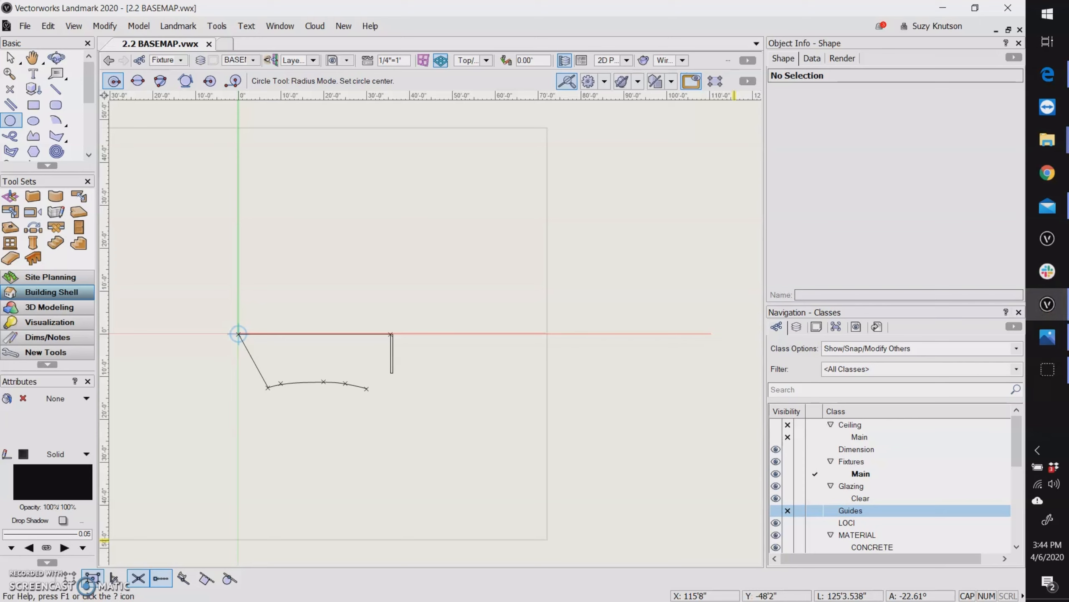
{"action": "left_click", "coordinate": [101, 29]}
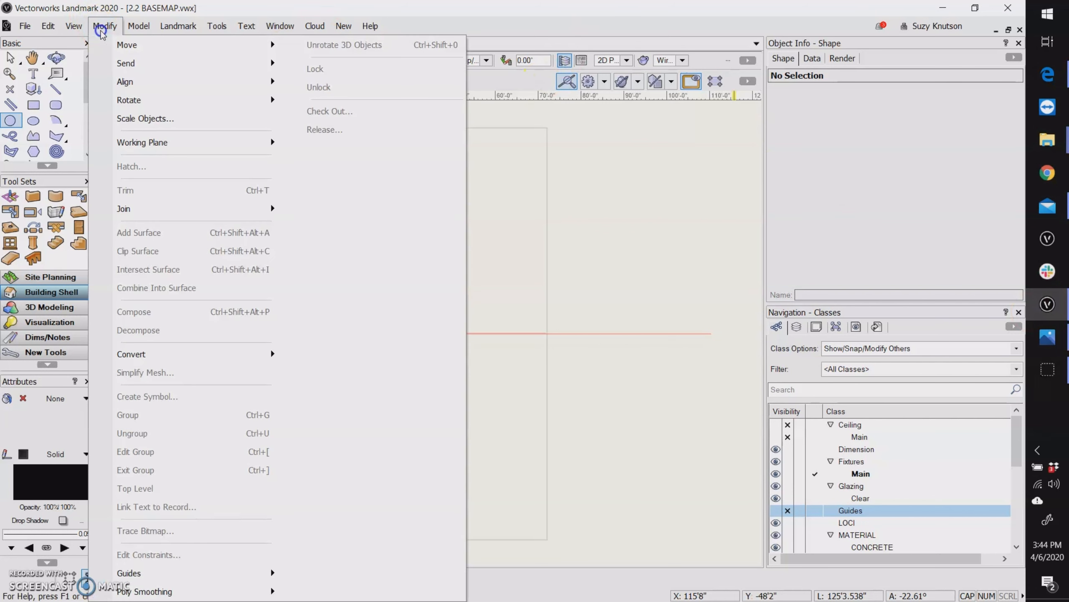
{"action": "mouse_move", "coordinate": [135, 48]}
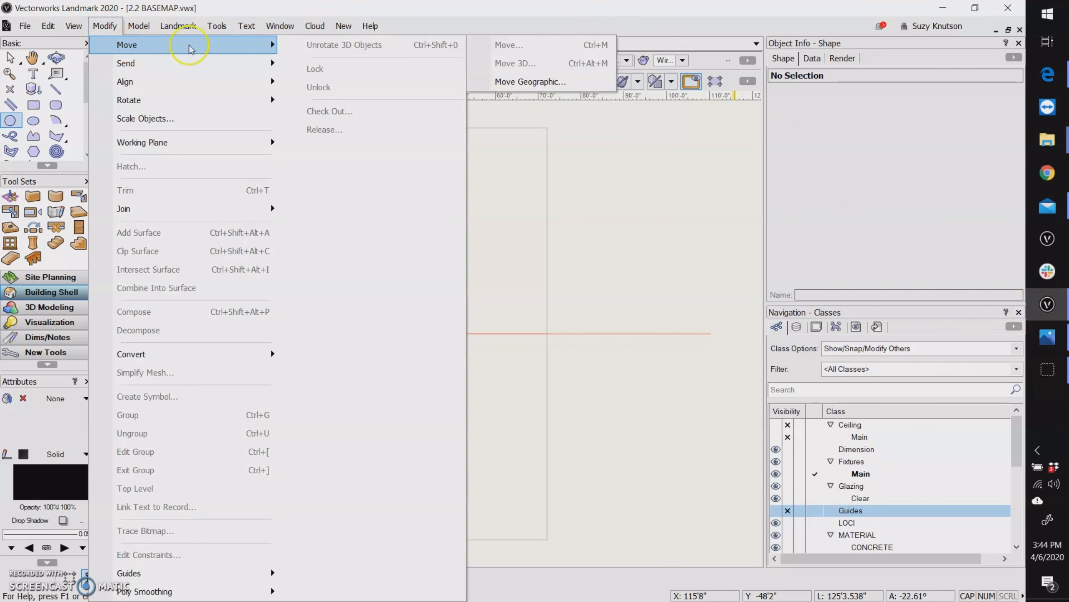
{"action": "left_click", "coordinate": [494, 43]}
{"action": "left_click", "coordinate": [245, 29]}
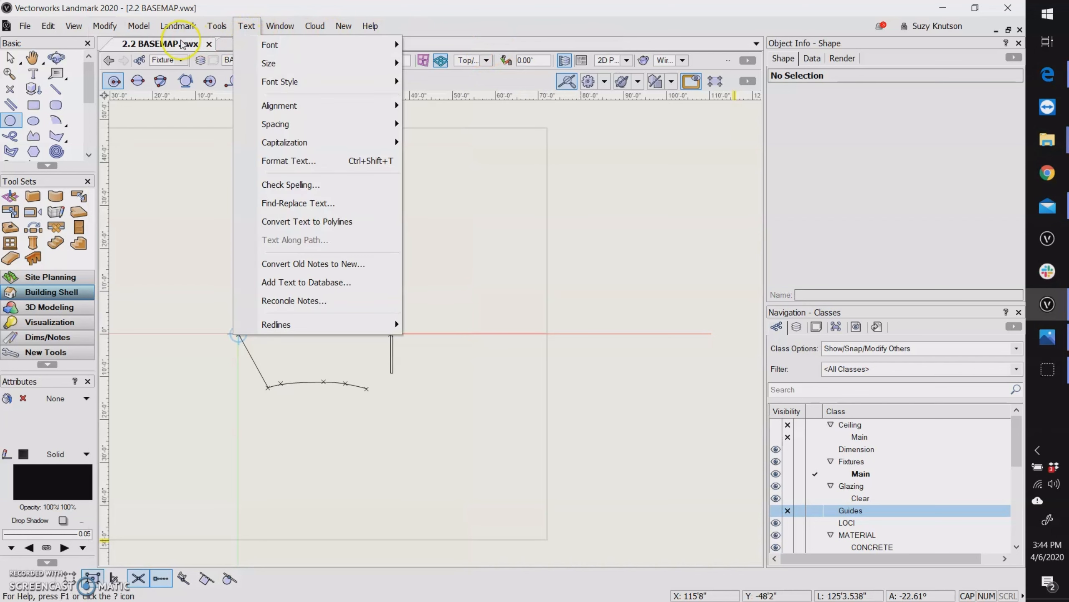
{"action": "mouse_move", "coordinate": [139, 26]}
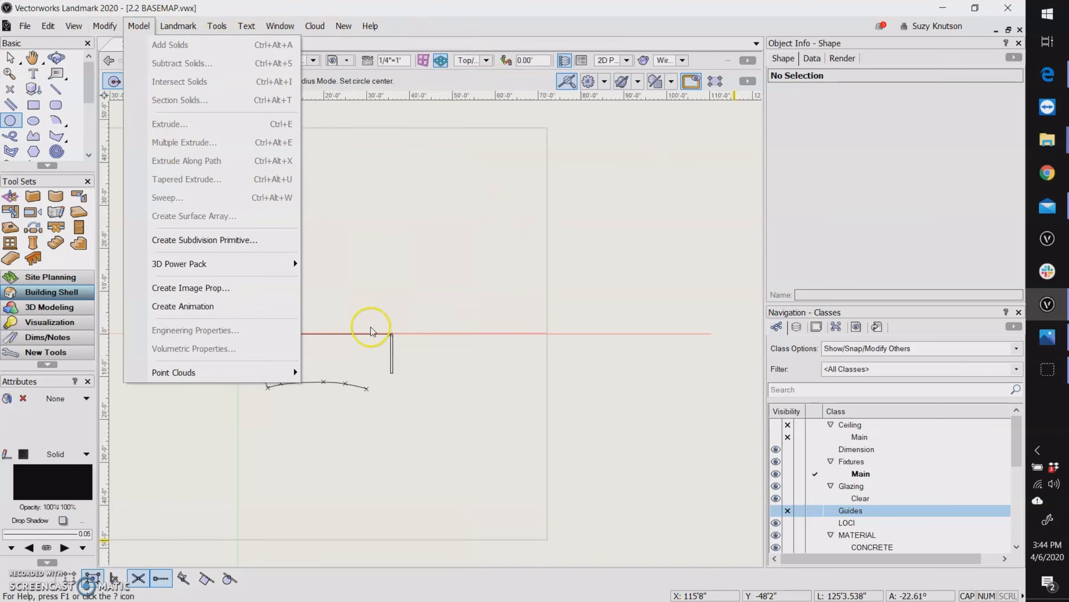
{"action": "left_click", "coordinate": [380, 403]}
{"action": "left_click", "coordinate": [385, 407]}
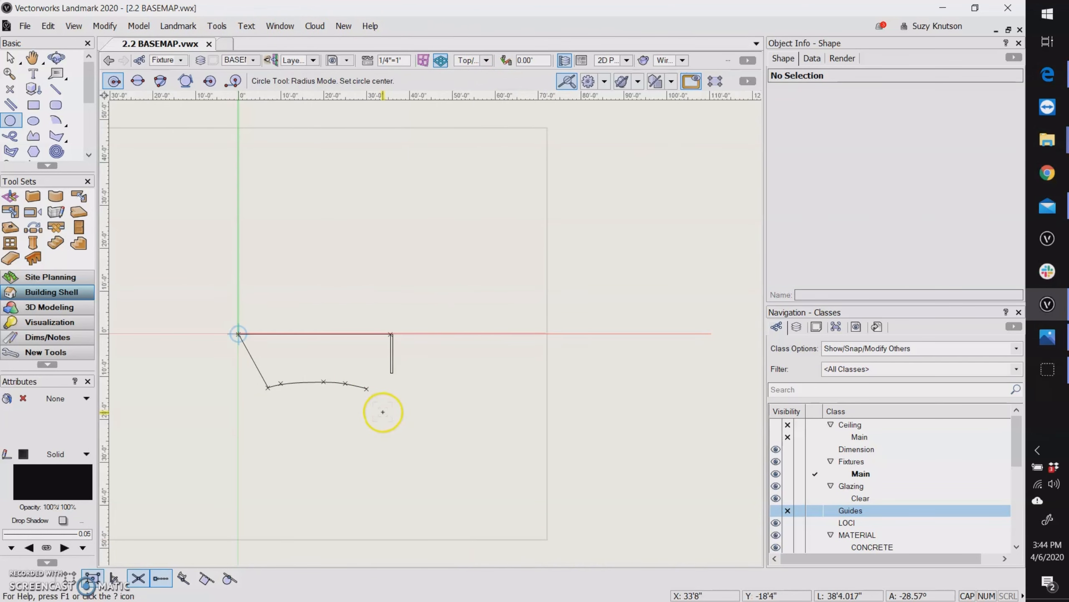
{"action": "key", "text": "Escape"}
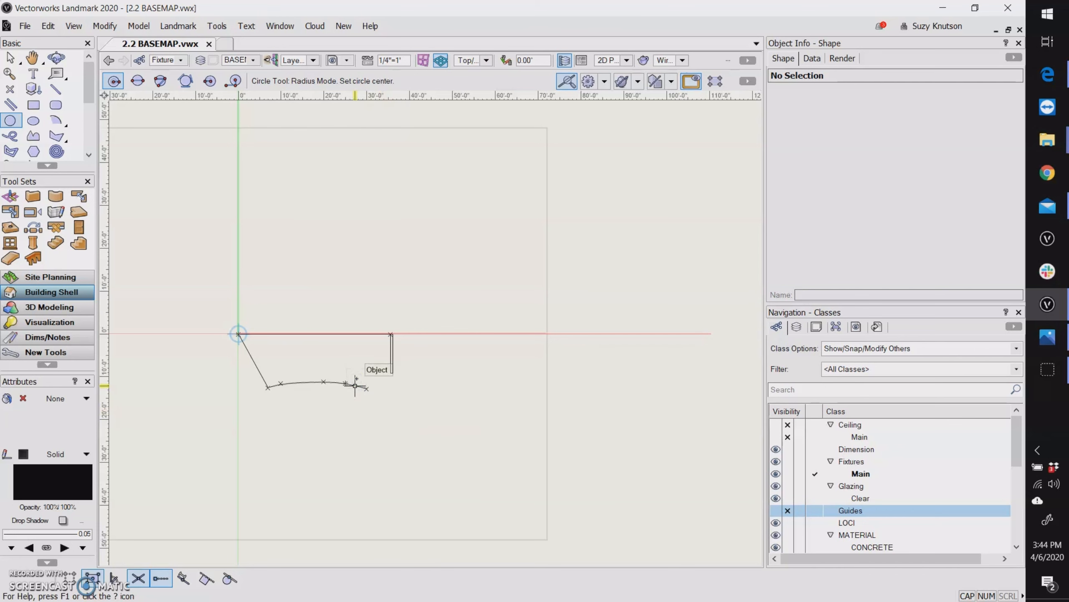
Check the position of the driveway edge's last locus, and view the numeric definition for a new rectangle without creating one.
{"action": "key", "text": "x"}
{"action": "left_click_drag", "start_coordinate": [382, 405], "coordinate": [360, 379]}
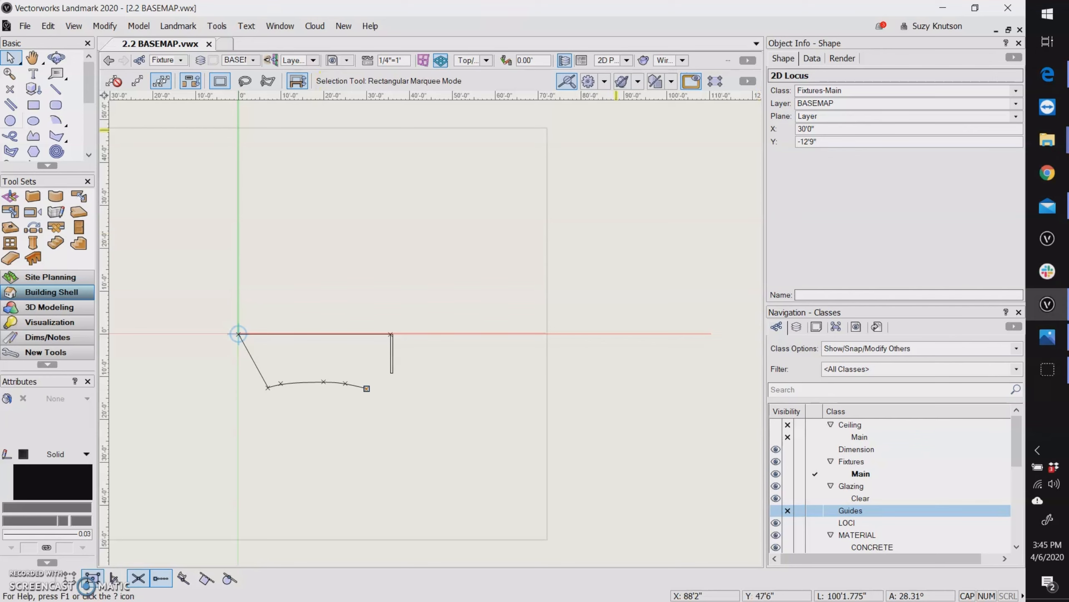
{"action": "double_click", "coordinate": [33, 106]}
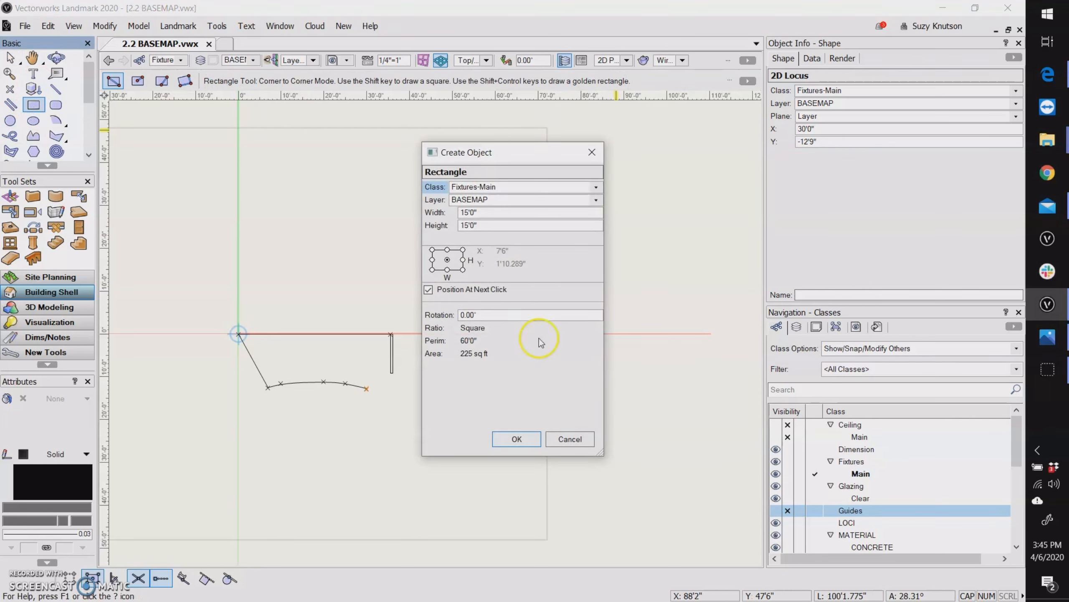
{"action": "left_click", "coordinate": [571, 439]}
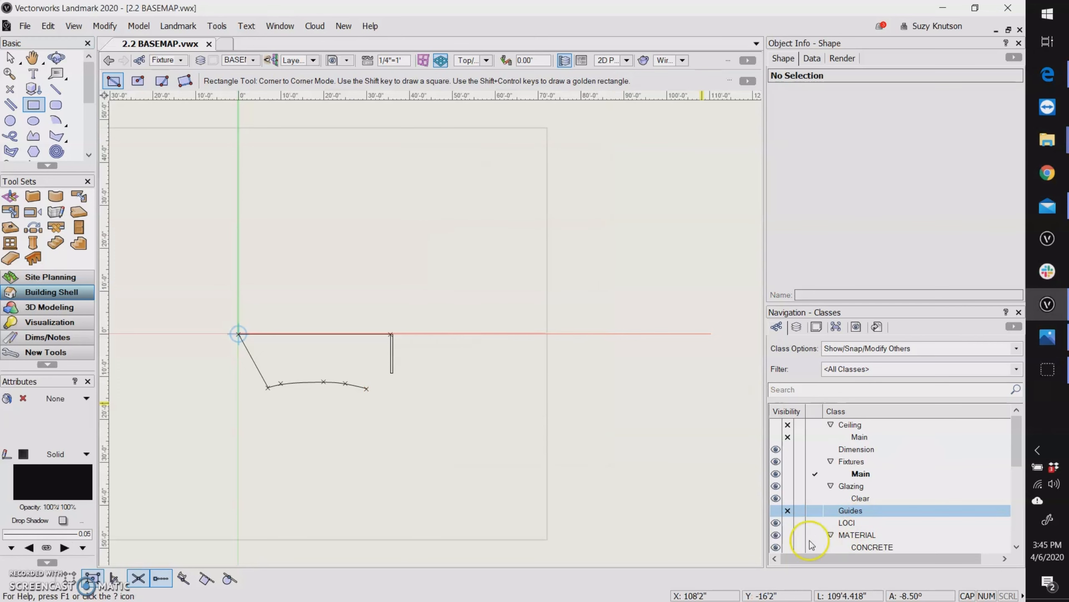
Make the Guides class visible, and unlock the four vertical guide lines together.
{"action": "left_click", "coordinate": [776, 510]}
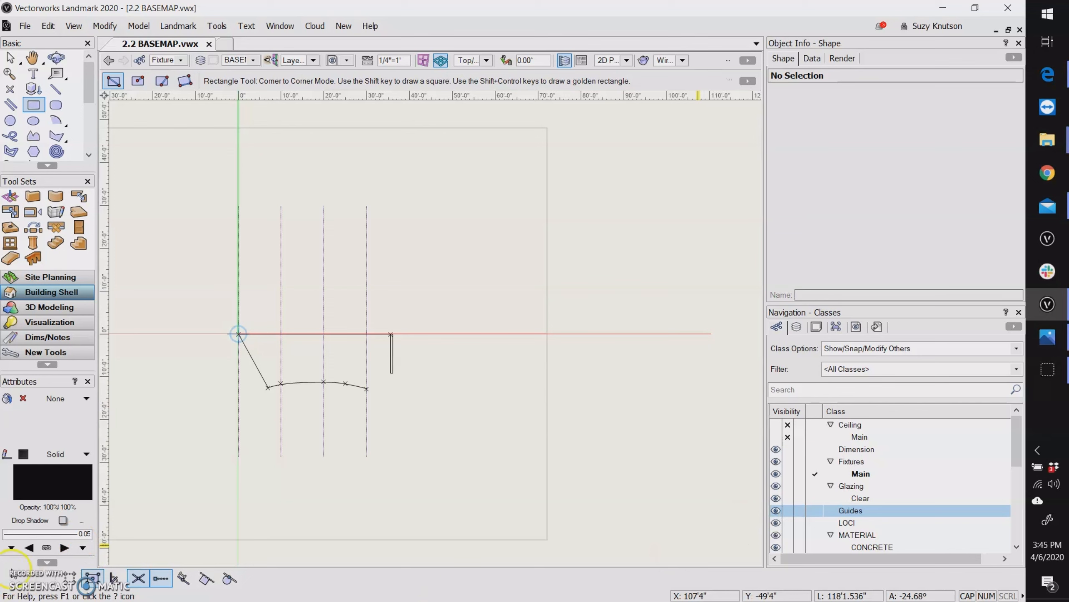
{"action": "left_click", "coordinate": [20, 580]}
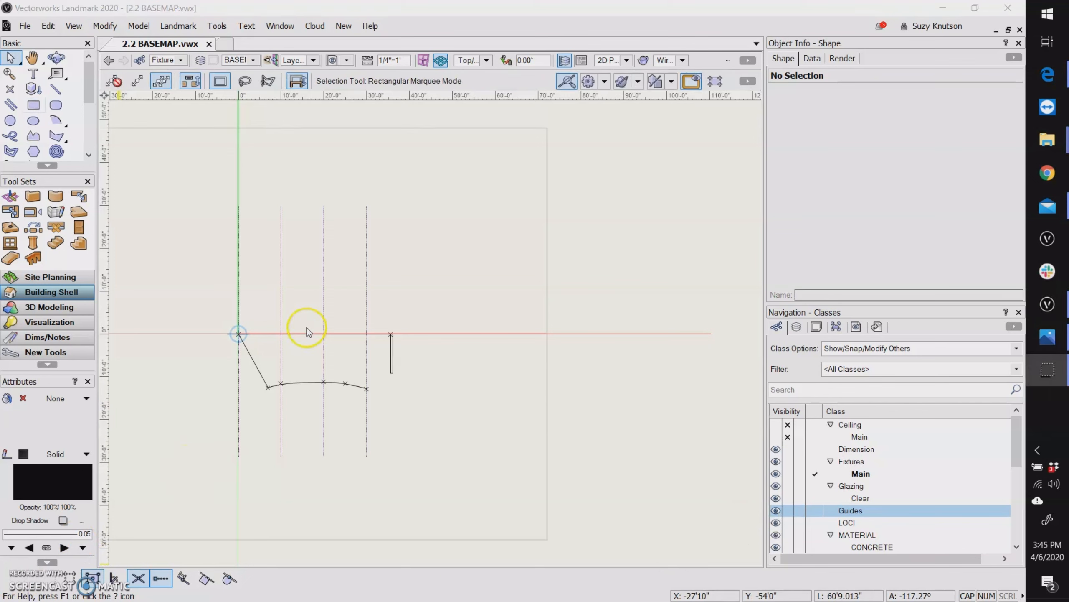
{"action": "right_click", "coordinate": [367, 284]}
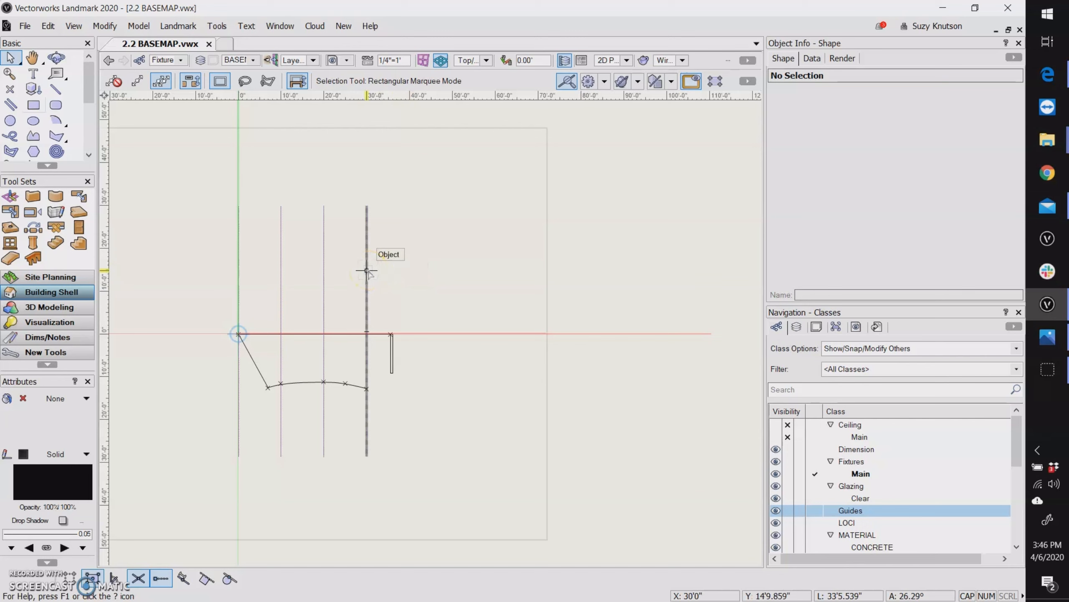
{"action": "left_click", "coordinate": [367, 271]}
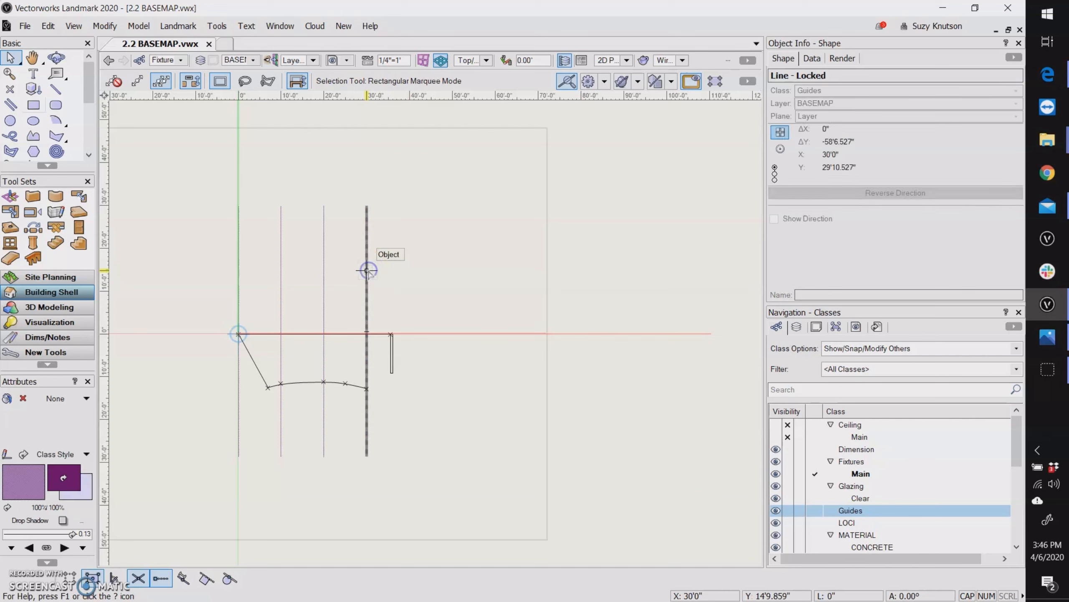
{"action": "left_click", "coordinate": [324, 268], "text": "shift"}
{"action": "left_click", "coordinate": [281, 268], "text": "shift"}
{"action": "left_click", "coordinate": [238, 269], "text": "shift"}
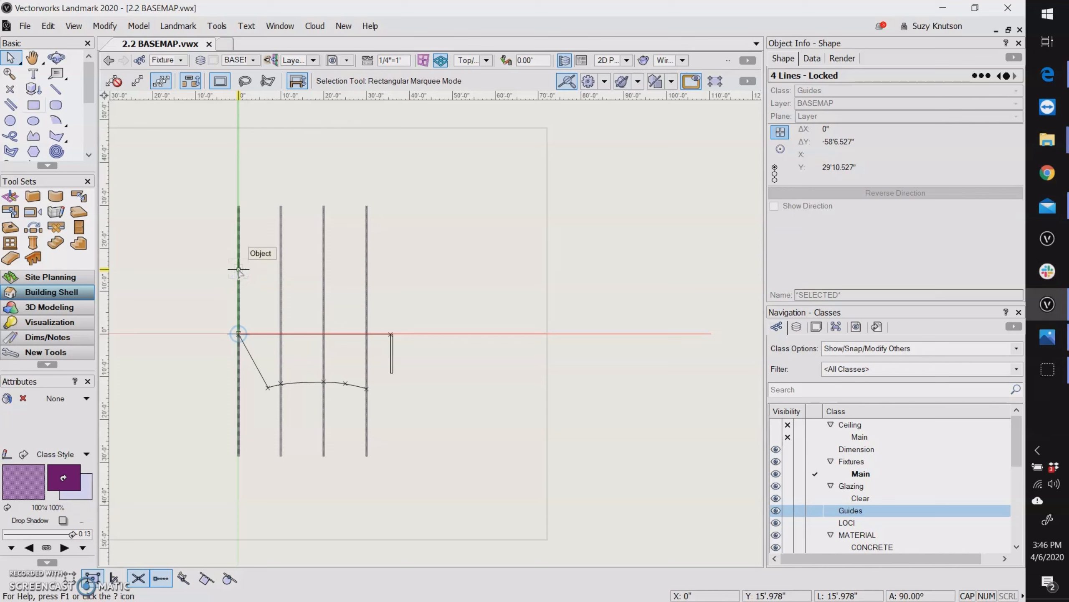
{"action": "right_click", "coordinate": [238, 269]}
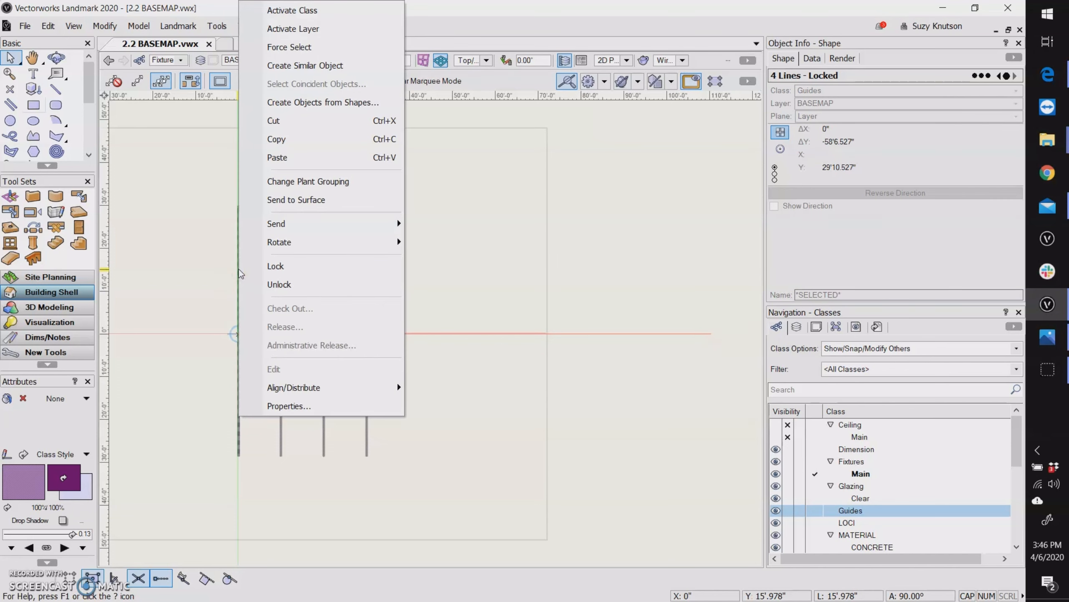
{"action": "left_click", "coordinate": [261, 286]}
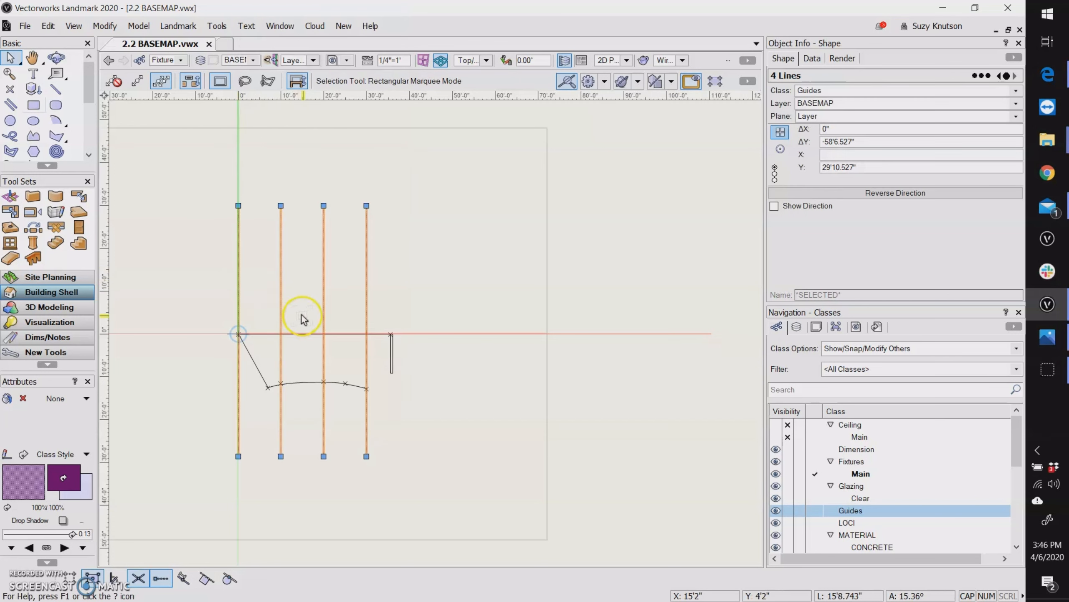
Move the four guide lines by points with 0 duplicates, from the third line's midpoint down onto the baseline.
{"action": "scroll", "coordinate": [307, 318], "scroll_direction": "up", "scroll_amount": 2}
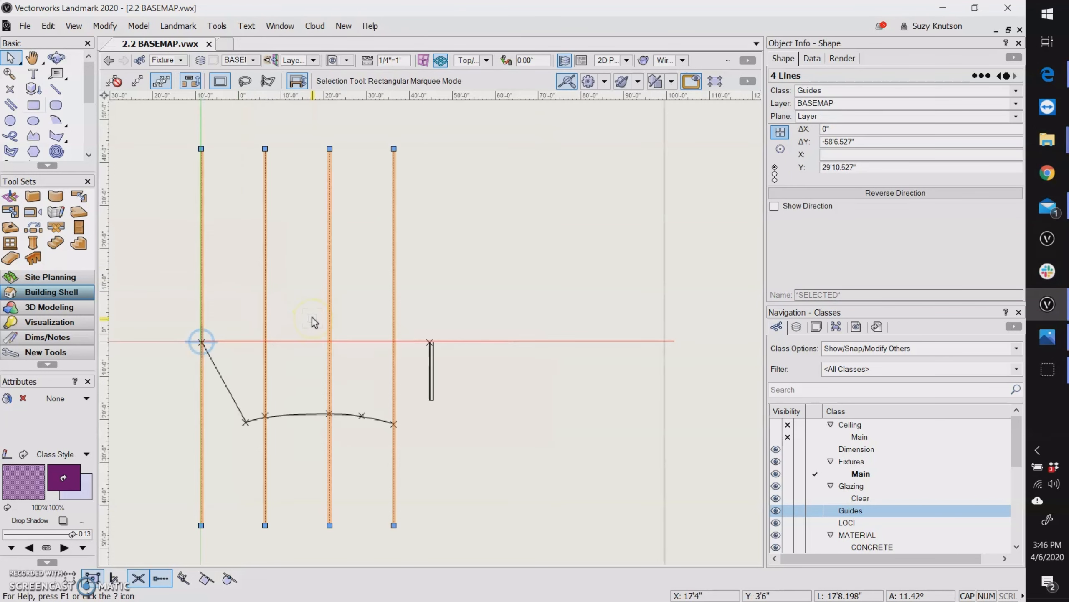
{"action": "key", "text": "shift+m"}
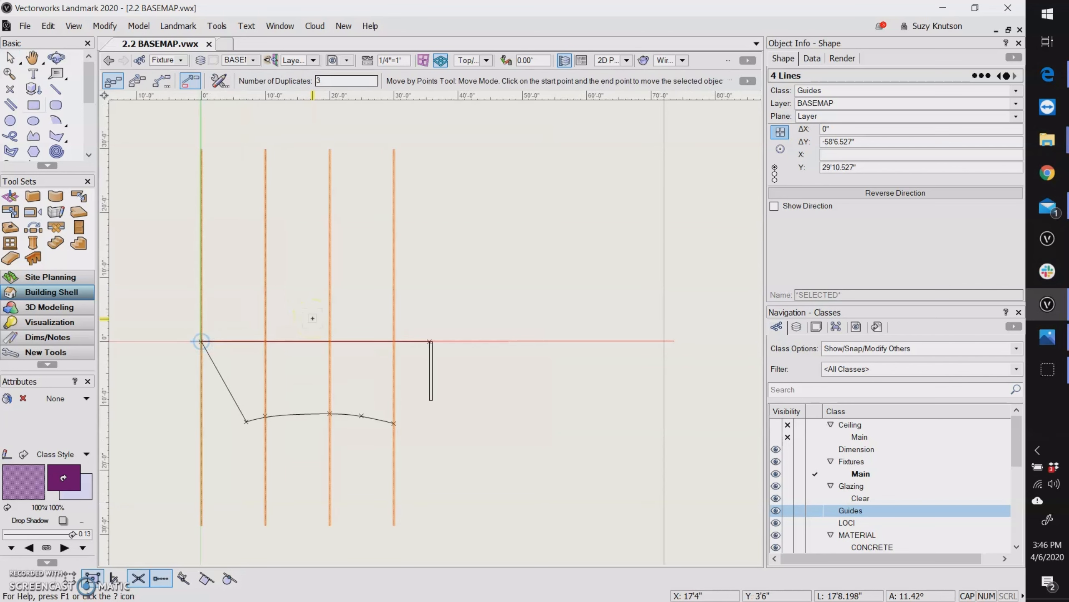
{"action": "double_click", "coordinate": [327, 80]}
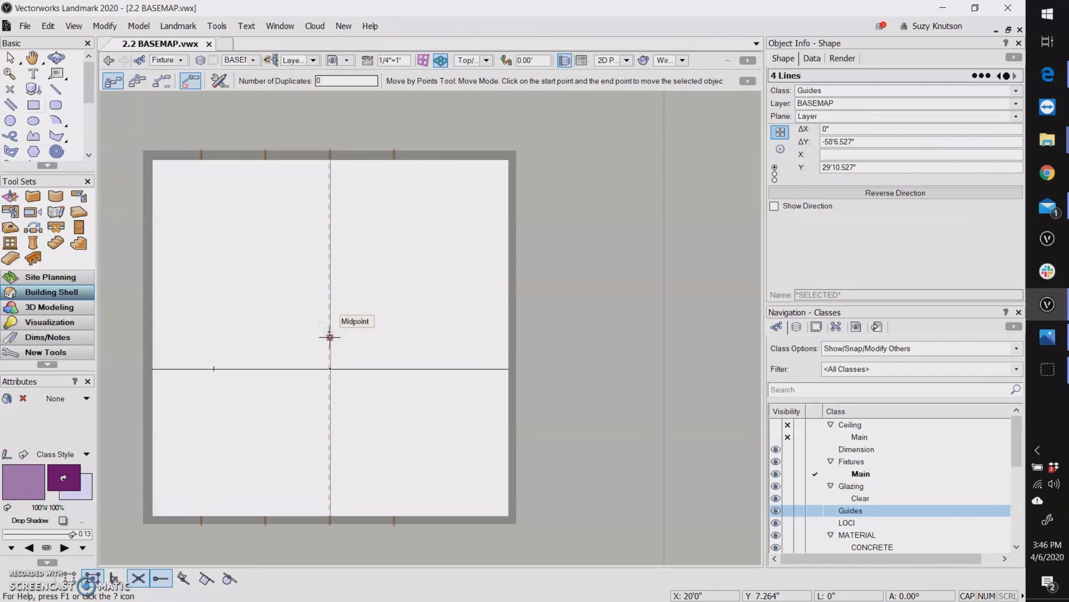
{"action": "left_click_drag", "start_coordinate": [329, 337], "coordinate": [329, 368]}
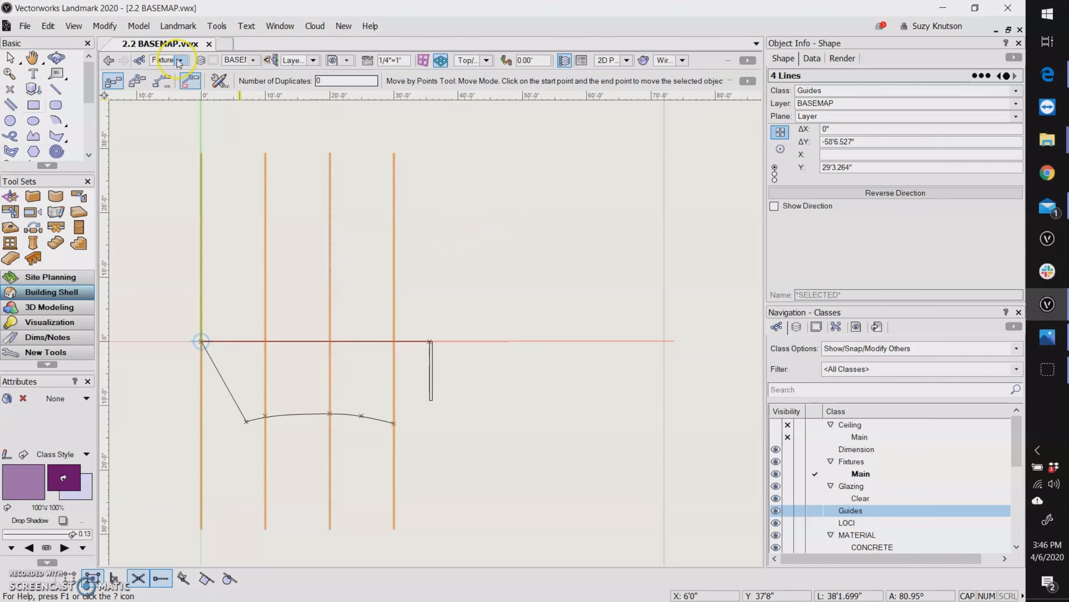
Turn the four selected vertical lines back into guides.
{"action": "left_click", "coordinate": [104, 28]}
{"action": "mouse_move", "coordinate": [239, 572]}
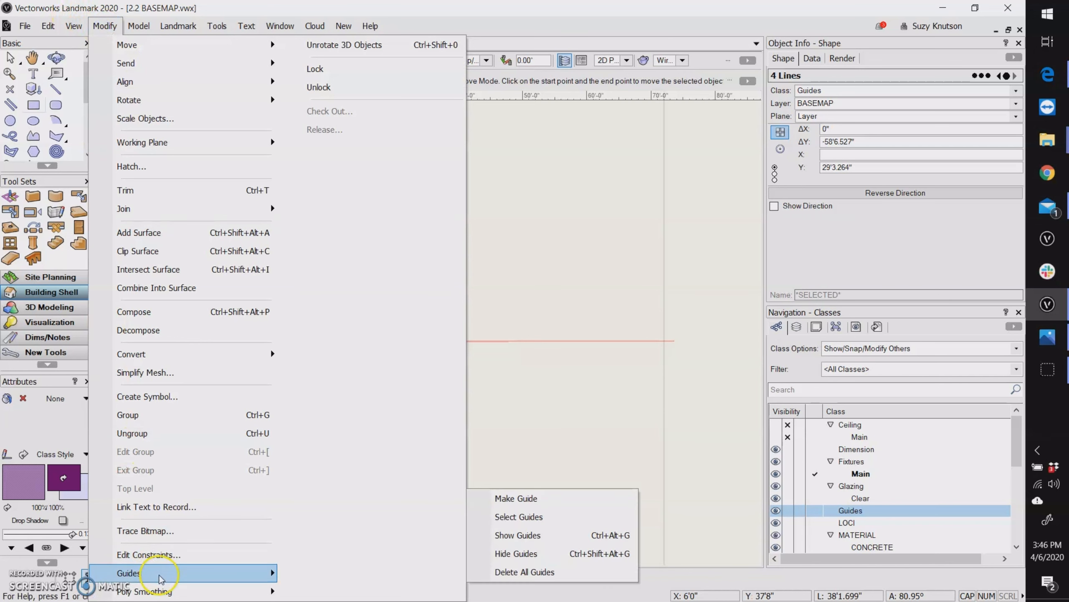
{"action": "left_click", "coordinate": [429, 563]}
{"action": "left_click", "coordinate": [522, 497]}
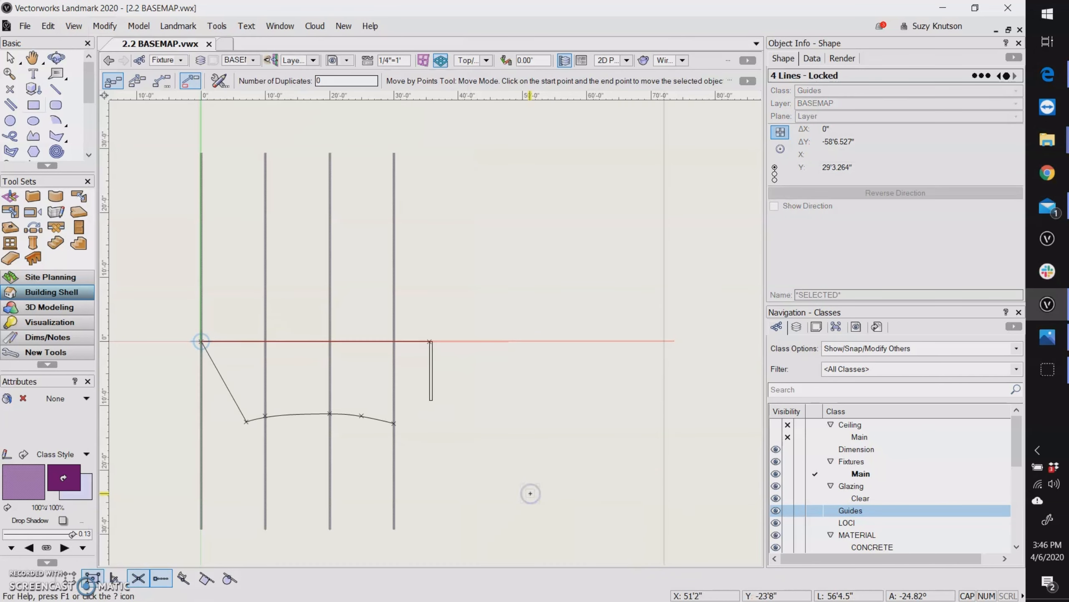